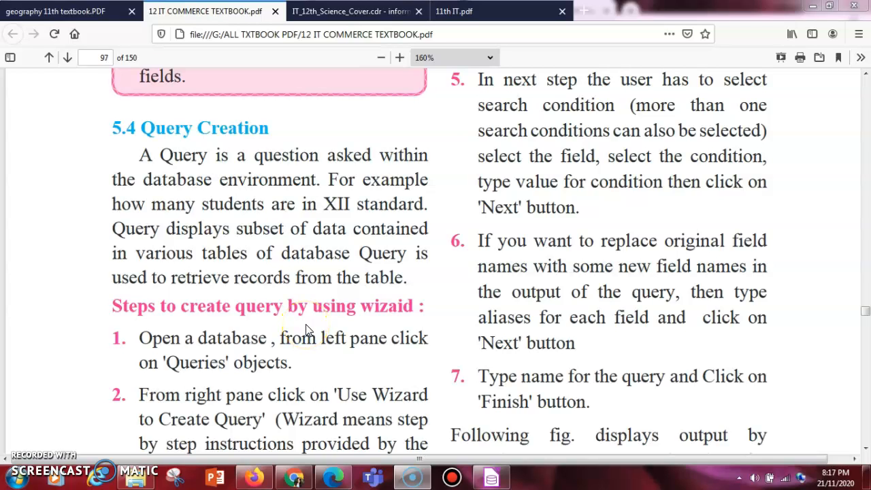
Switch to the employee database in LibreOffice Base, view the records of the EMP table, and close the table
click(420, 326)
click(453, 384)
click(491, 477)
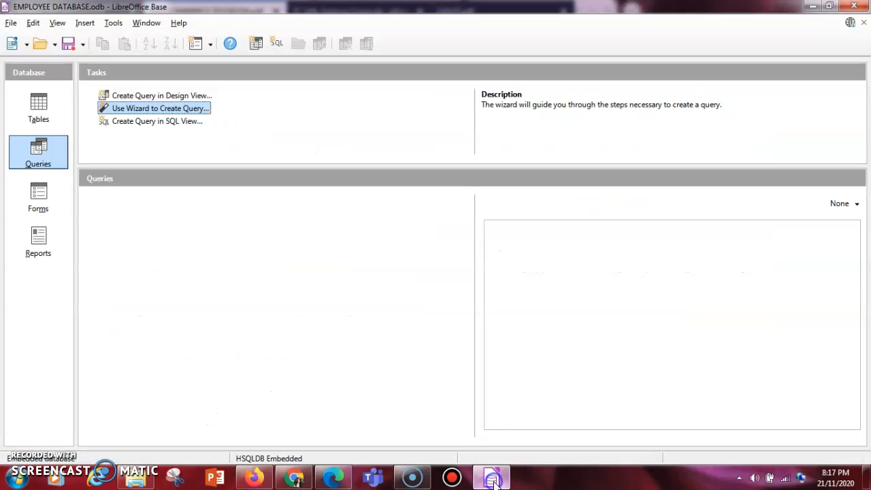
click(39, 107)
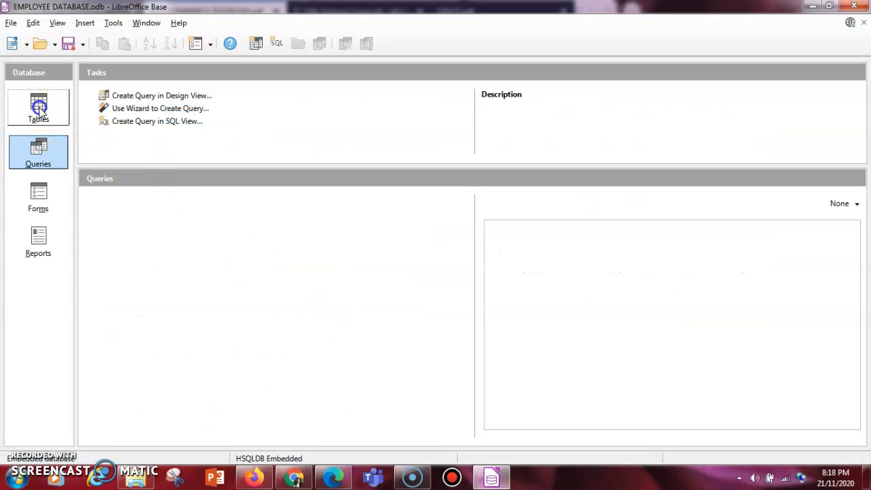
click(136, 129)
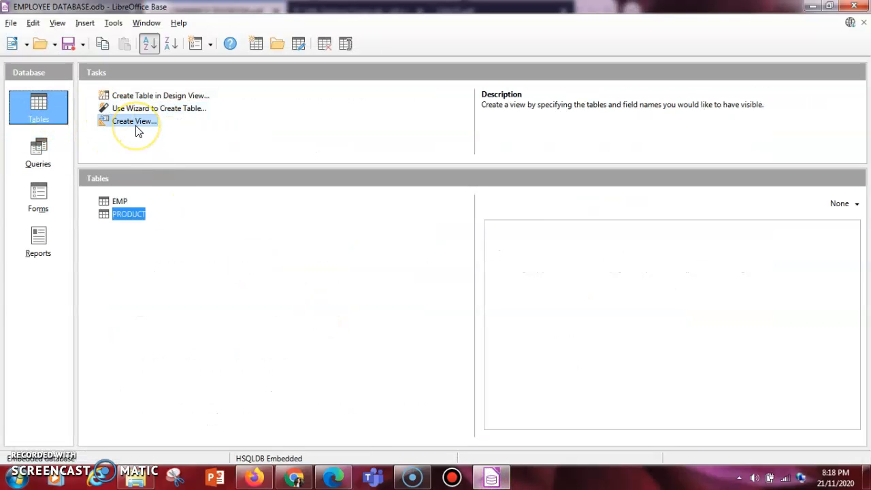
click(120, 202)
double_click(121, 200)
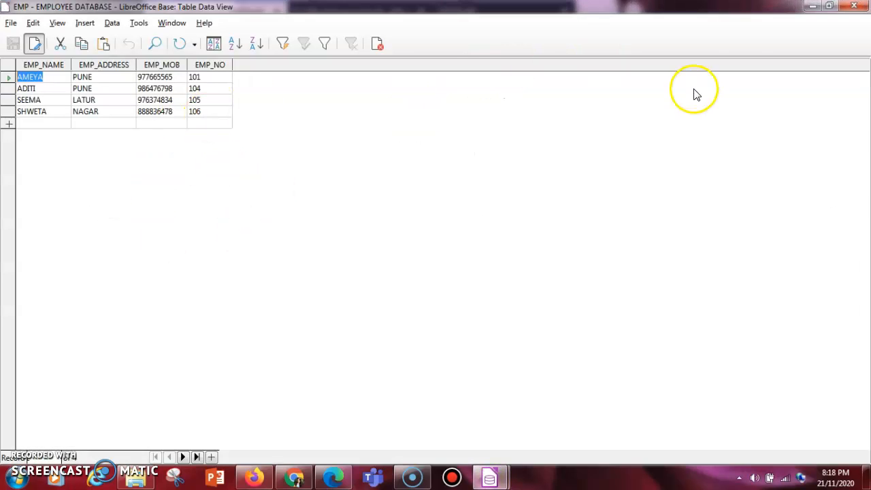
click(11, 22)
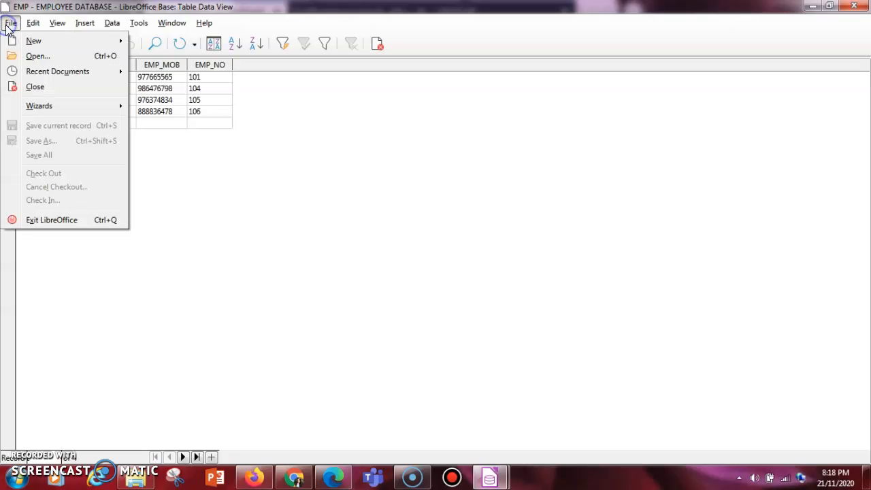
click(34, 86)
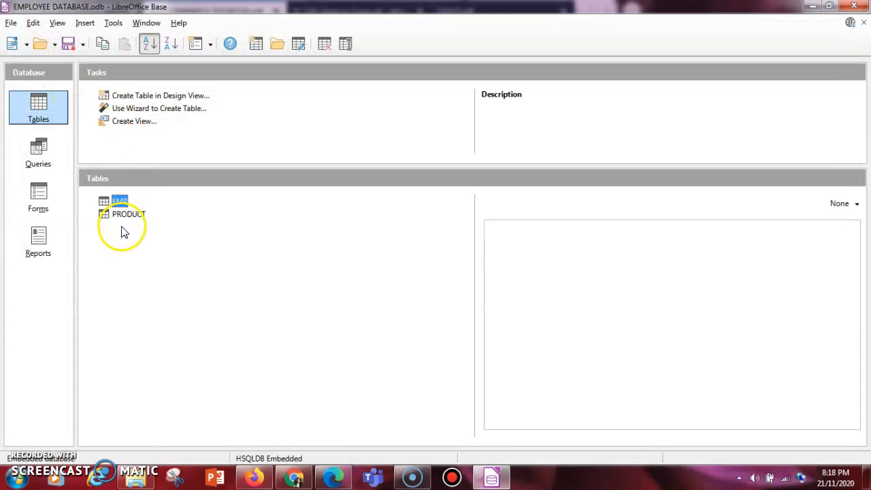
Open the PRODUCT table, check the first record's row options with data editing on and off, and close the table
click(127, 216)
double_click(127, 216)
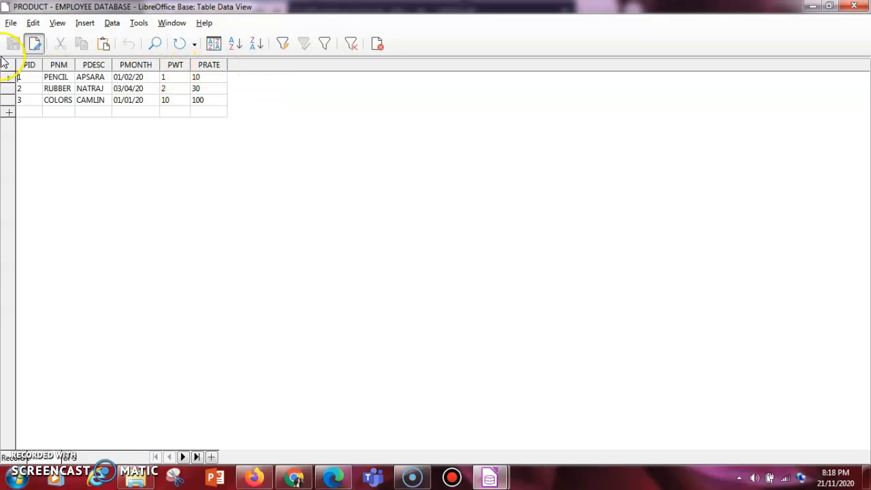
click(8, 81)
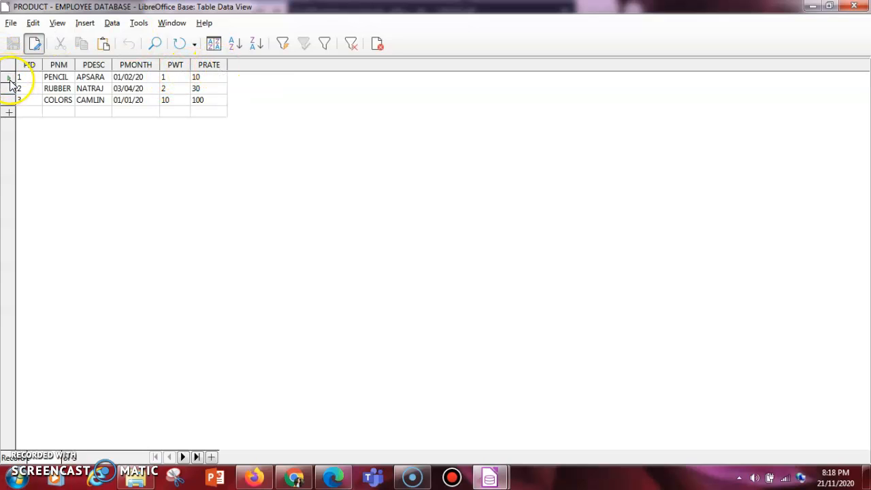
right_click(9, 81)
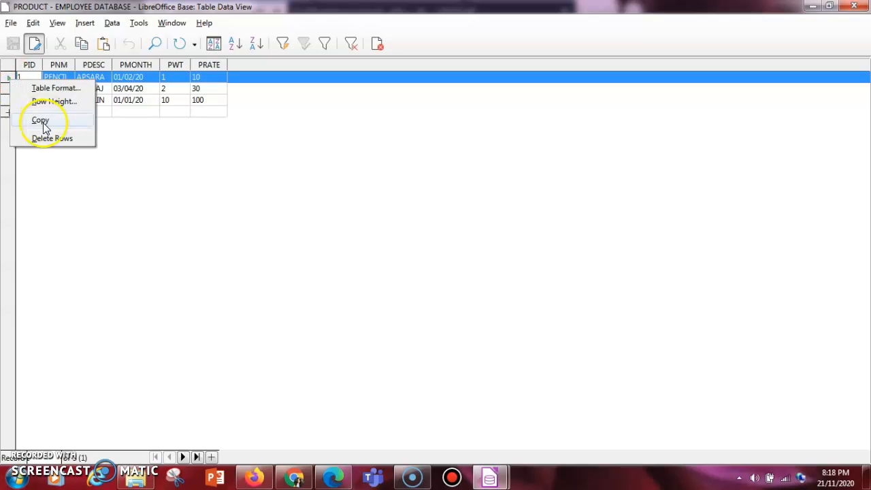
click(51, 174)
click(6, 80)
click(35, 43)
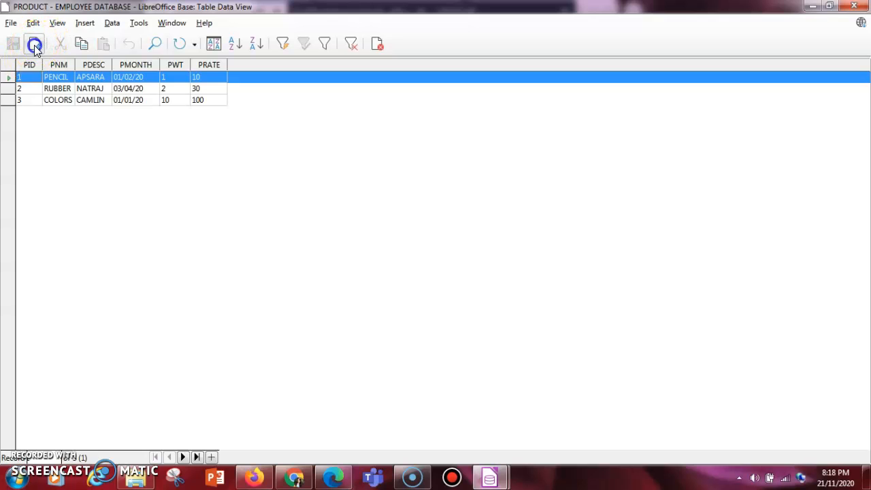
right_click(8, 81)
click(91, 193)
click(11, 23)
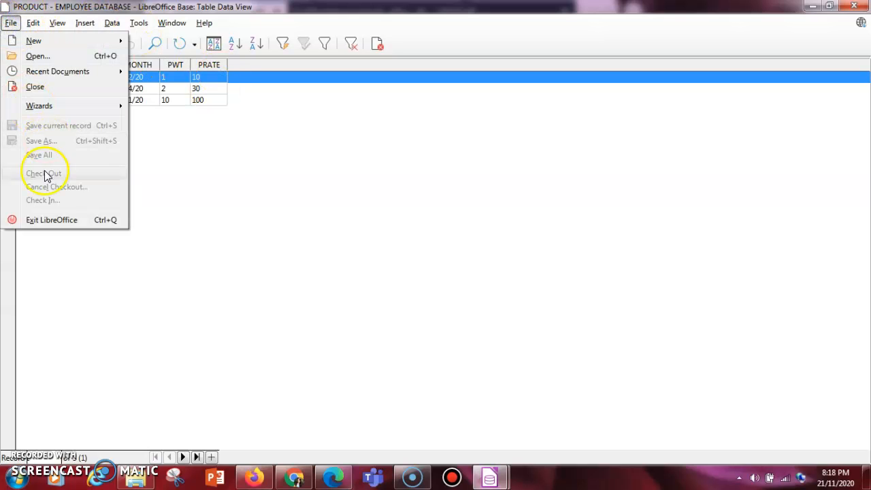
click(63, 87)
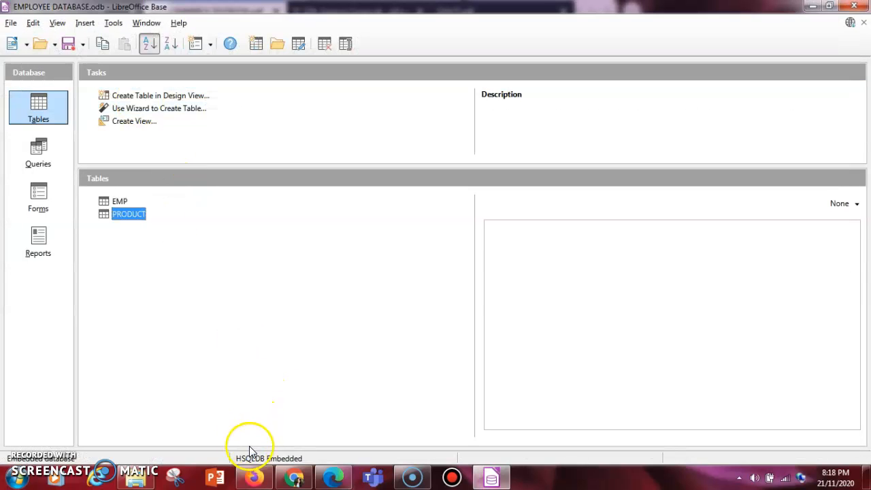
Switch to the textbook PDF in Firefox and read the steps for creating a query with the wizard
click(257, 478)
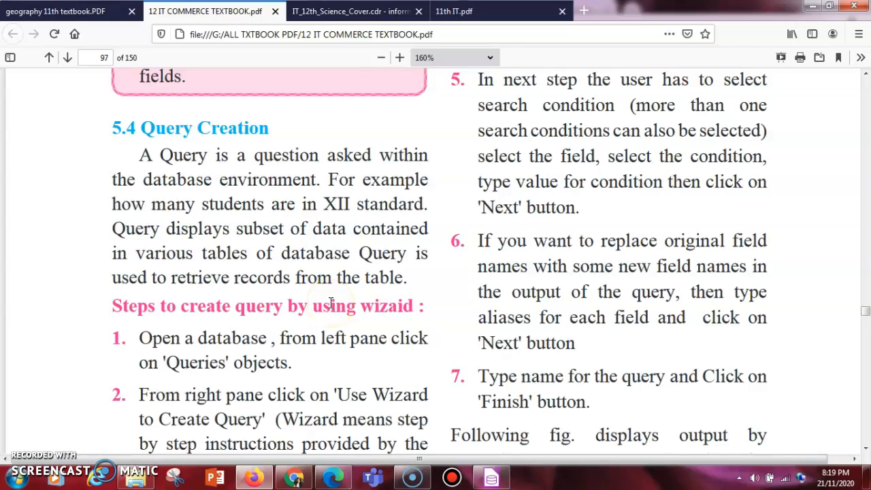
scroll(331, 302, down, 1)
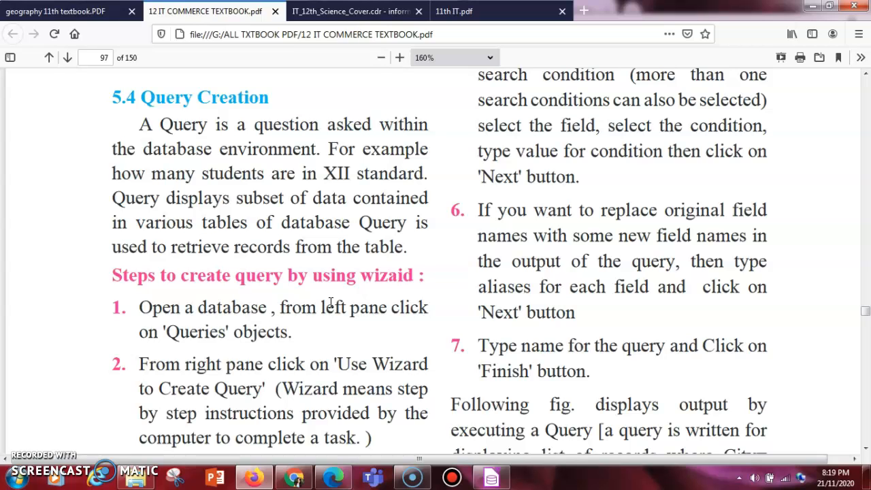
scroll(331, 302, down, 1)
scroll(331, 302, down, 1)
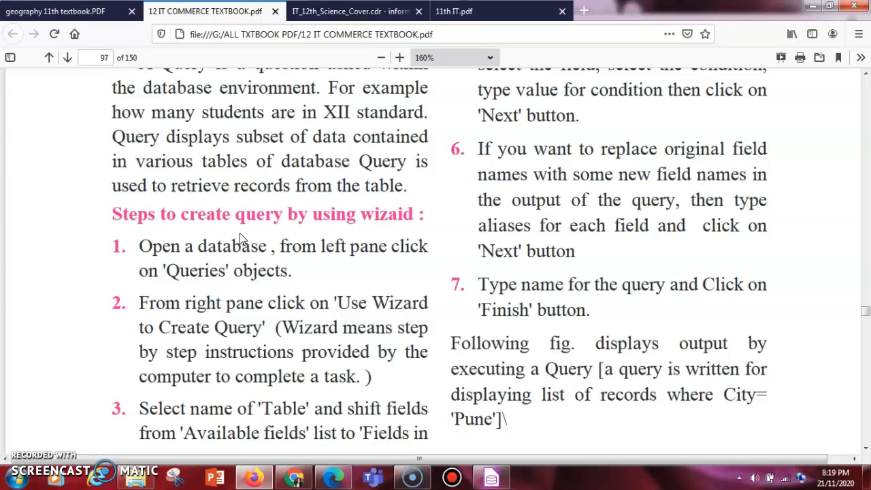
Switch back to LibreOffice Base and start the Query Wizard for a new query
click(496, 475)
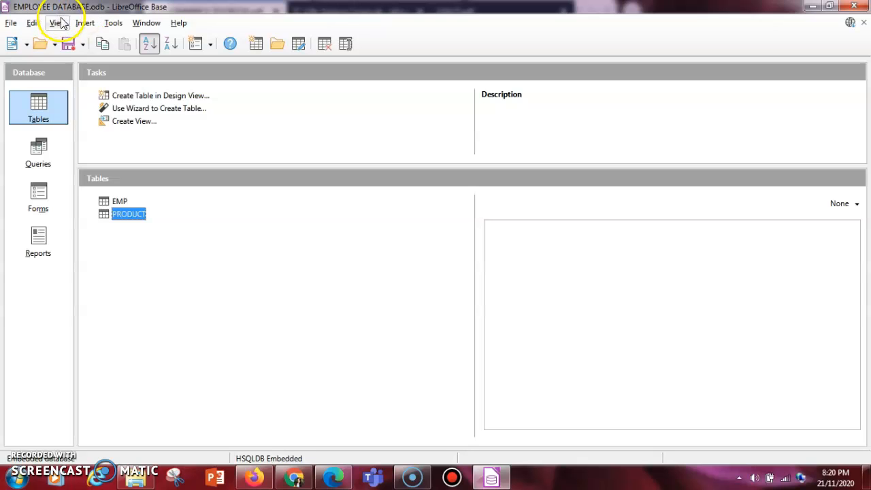
click(38, 151)
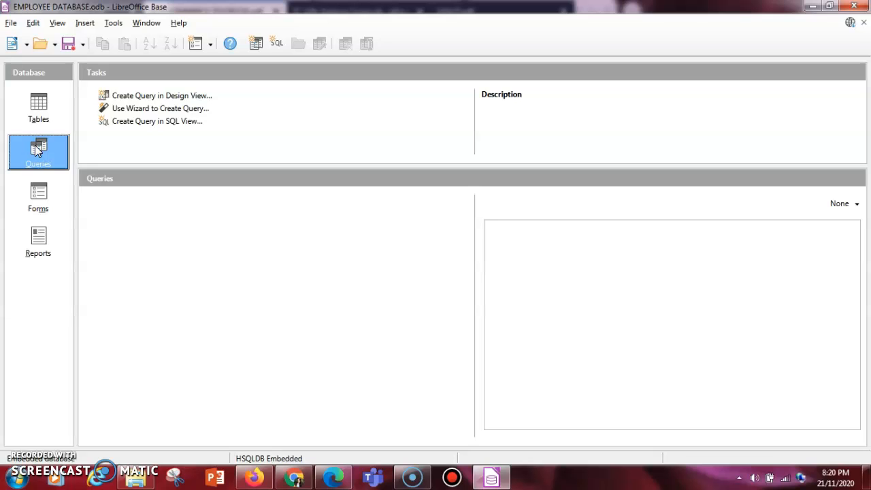
click(138, 109)
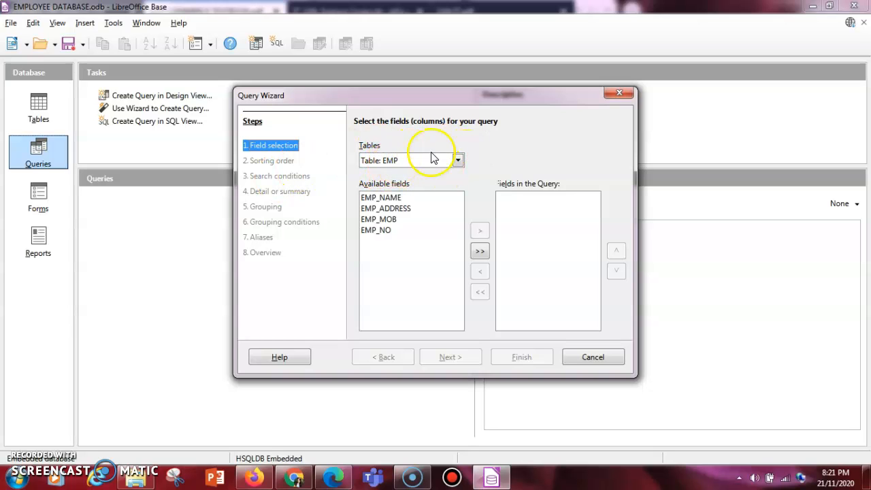
Compare the available fields of the PRODUCT and EMP tables and choose PRODUCT as the query's source table
click(456, 161)
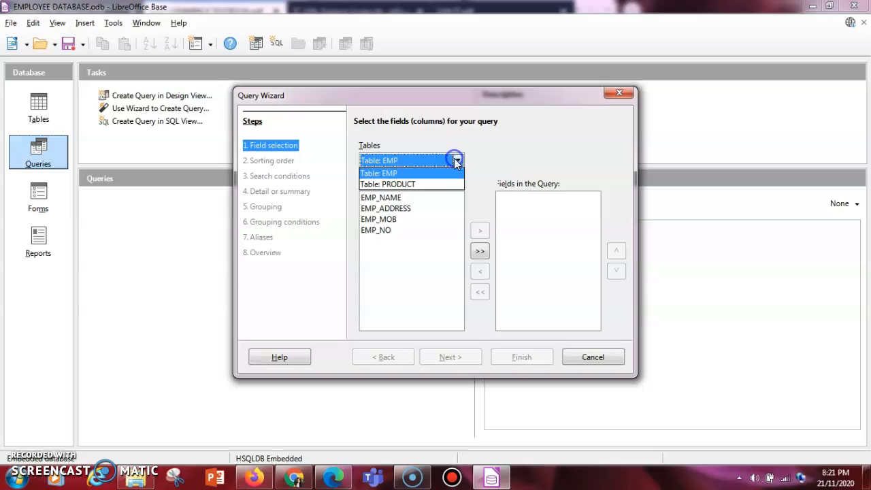
click(416, 184)
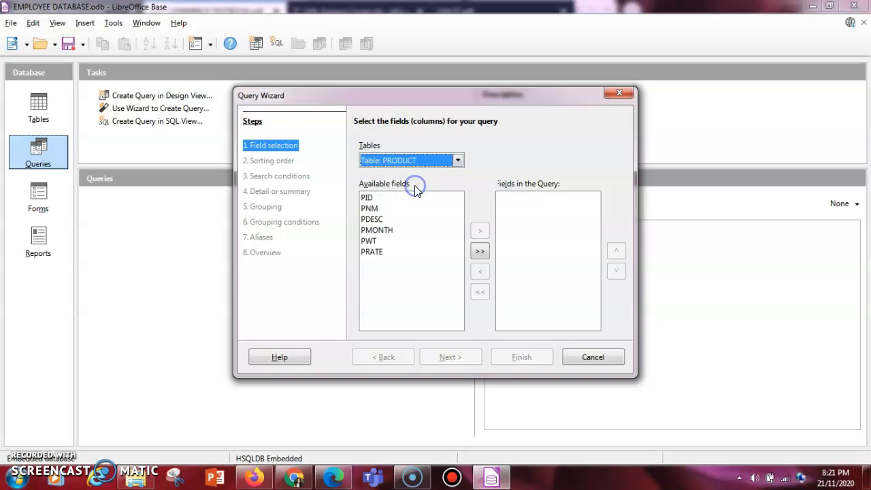
click(457, 161)
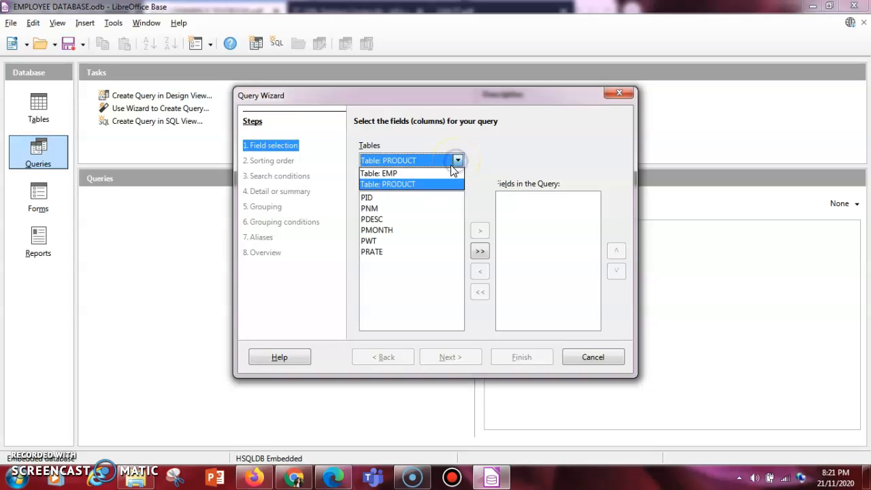
click(439, 173)
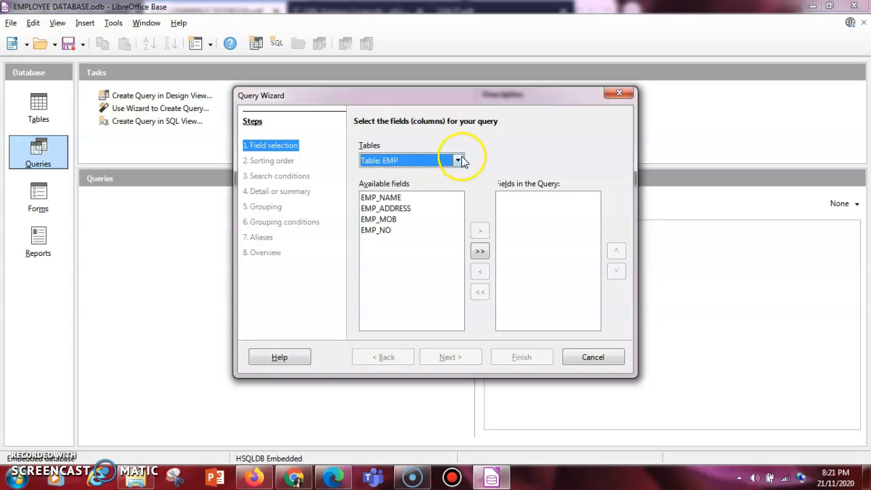
click(457, 161)
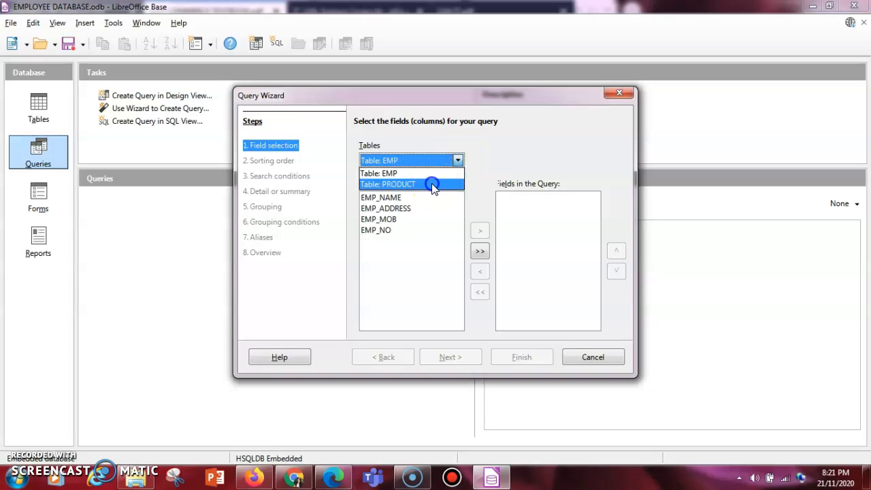
click(432, 185)
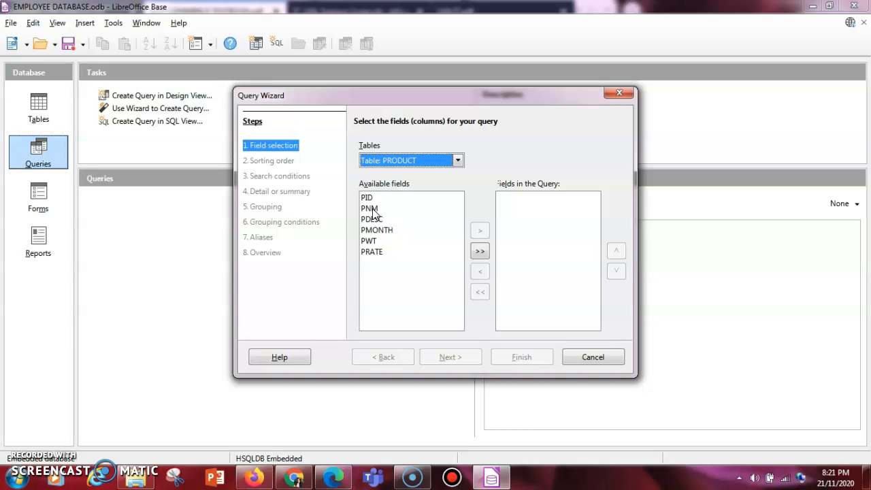
Add all PRODUCT fields to the query at once and remove them all again
click(479, 253)
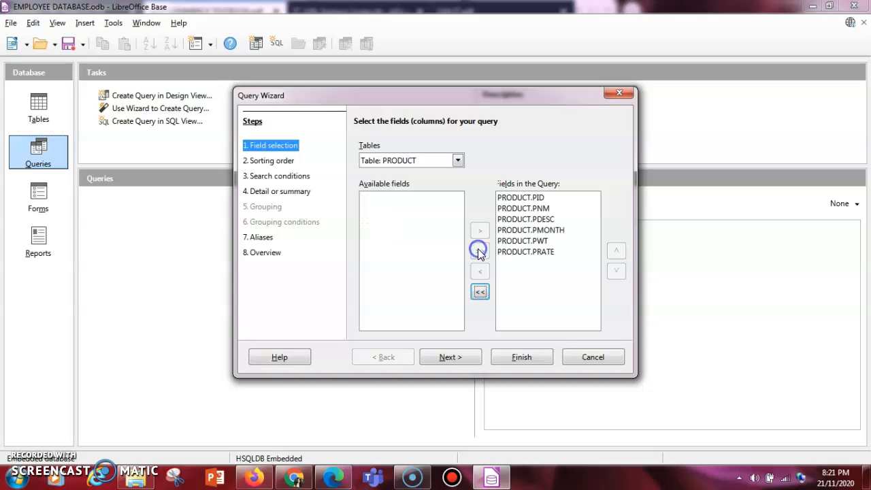
click(479, 296)
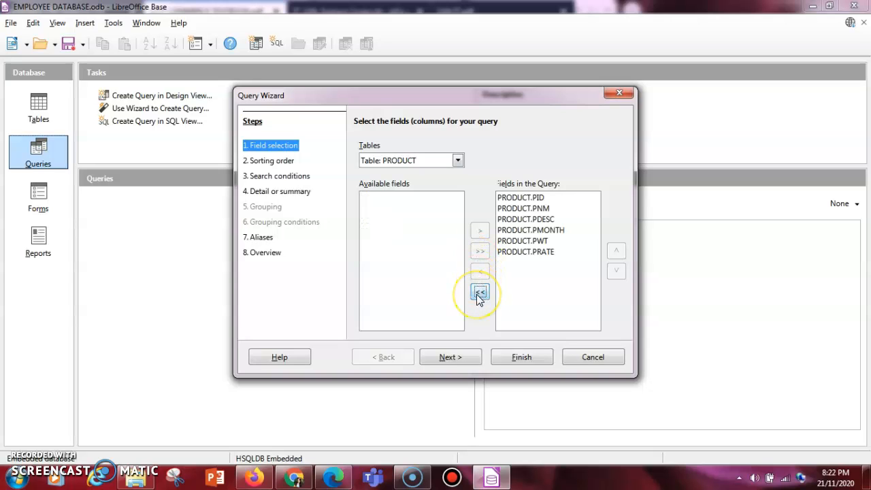
click(480, 293)
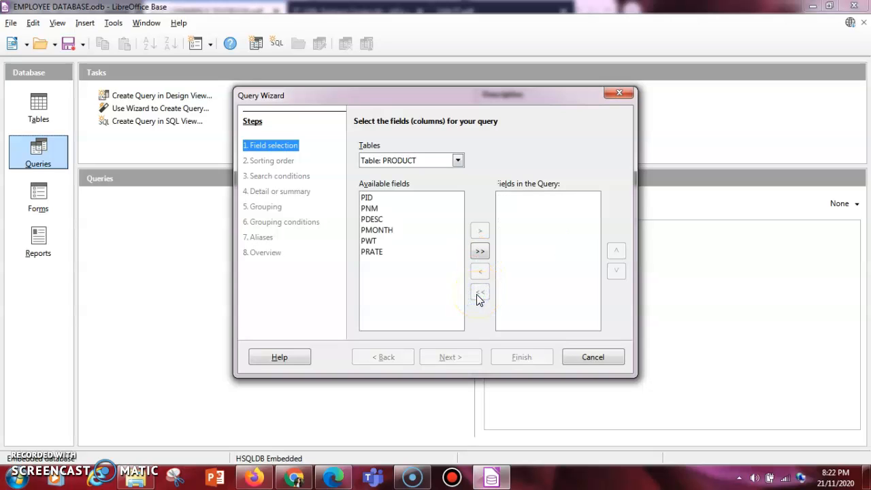
Add PID and PNM to the query individually, add all remaining fields at once, and clear the query's field list
click(366, 197)
click(480, 231)
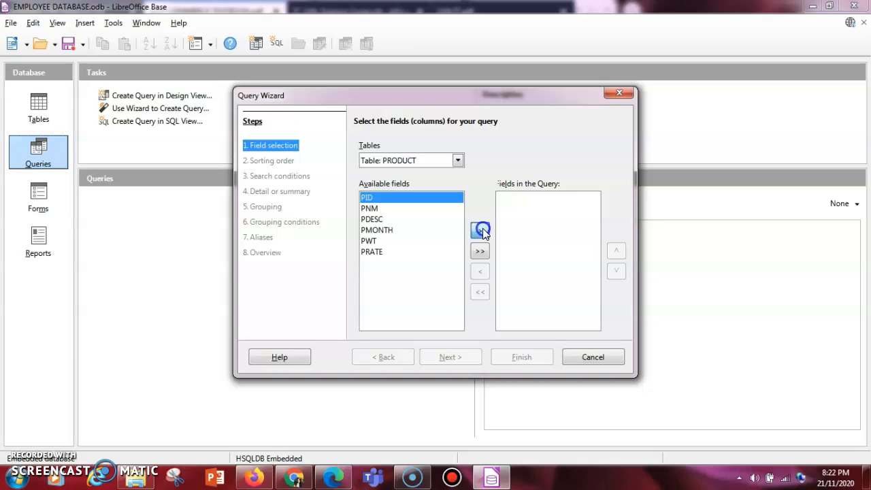
click(480, 231)
click(481, 231)
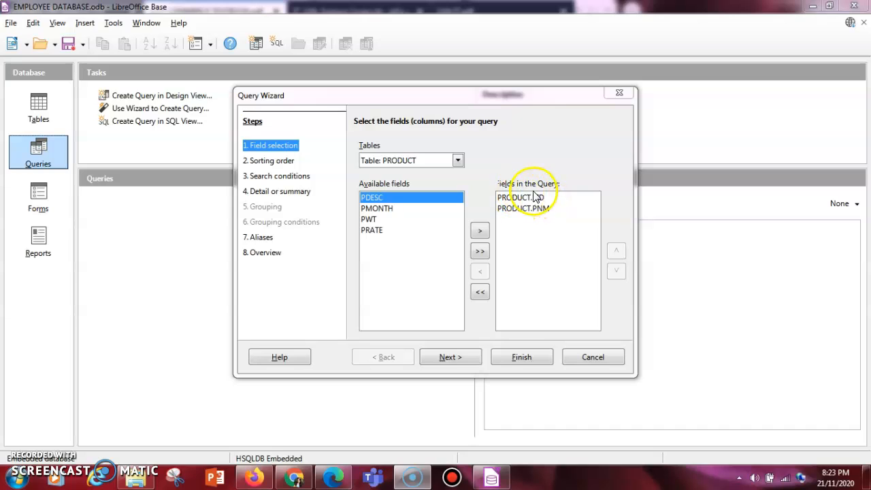
click(478, 251)
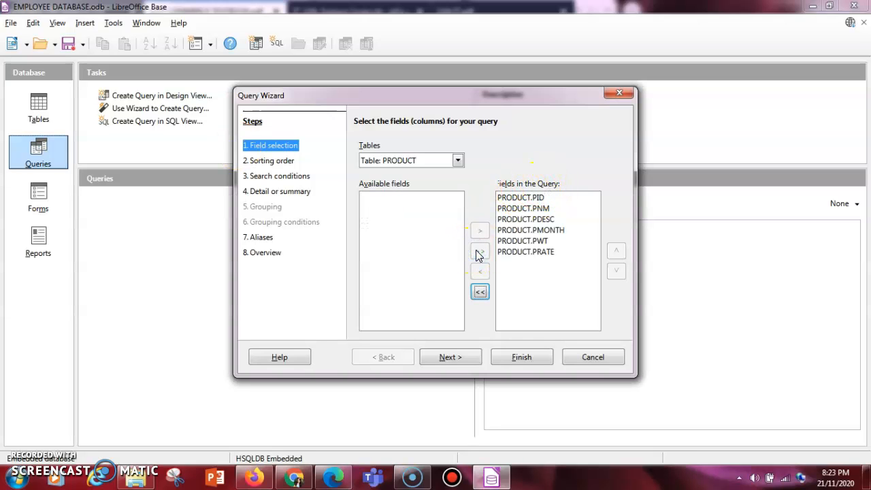
click(480, 292)
Add PID, PNM, PDESC, PMONTH, PWT and PRATE to the query one by one and continue to the sorting order
click(391, 198)
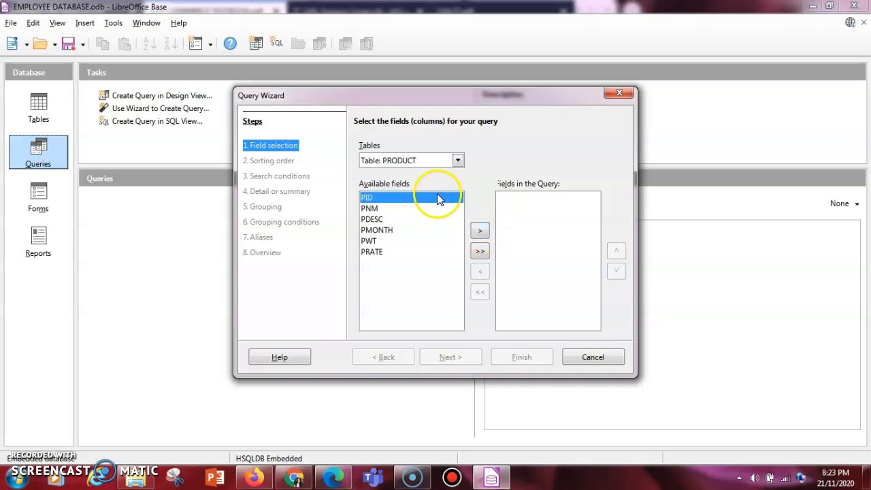
click(481, 230)
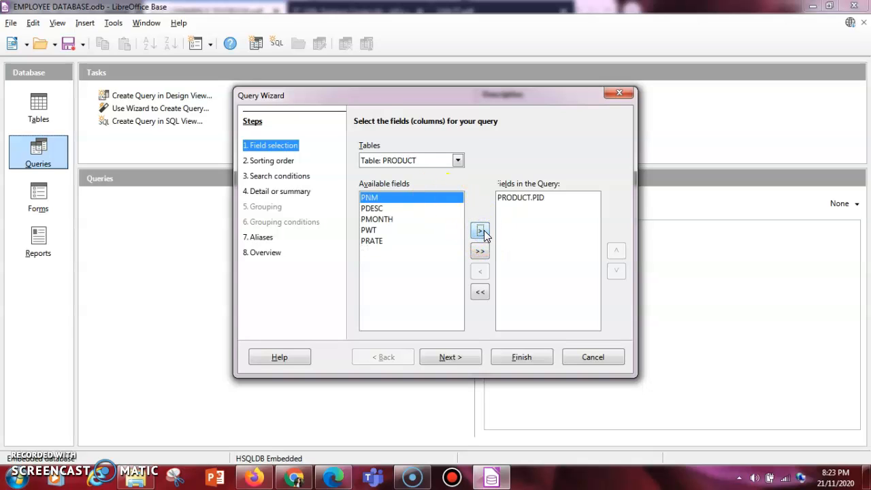
click(480, 231)
click(484, 230)
click(484, 230)
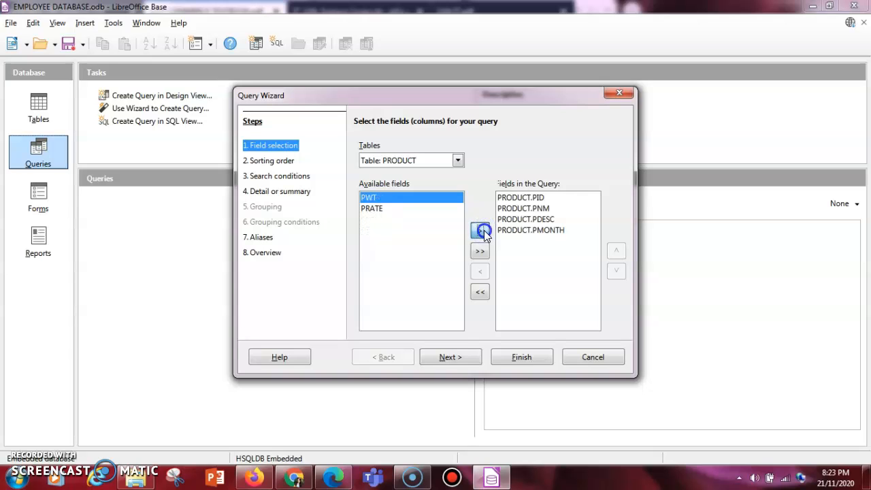
click(484, 230)
click(484, 230)
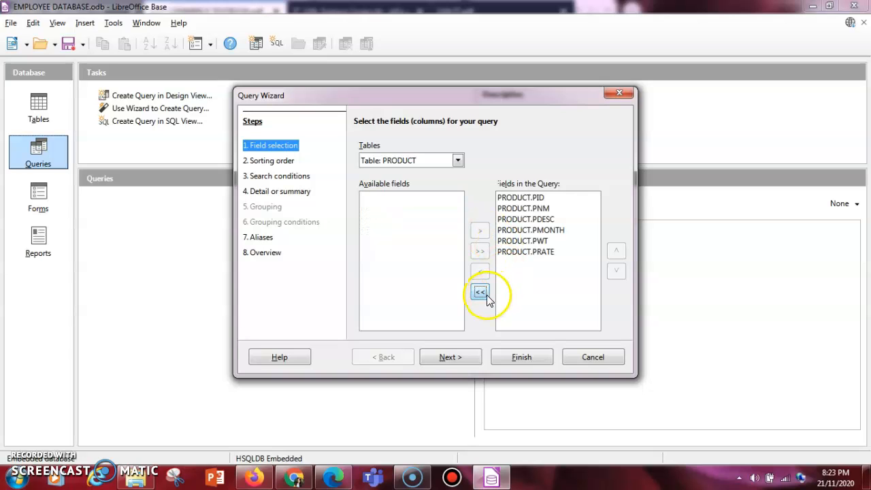
click(450, 357)
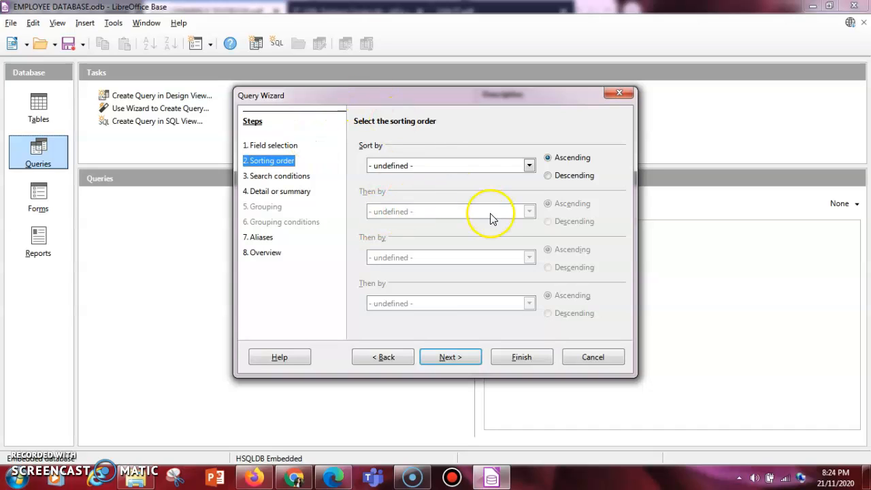
Sort the query by PRODUCT.PID in ascending order and continue to the search conditions
click(529, 167)
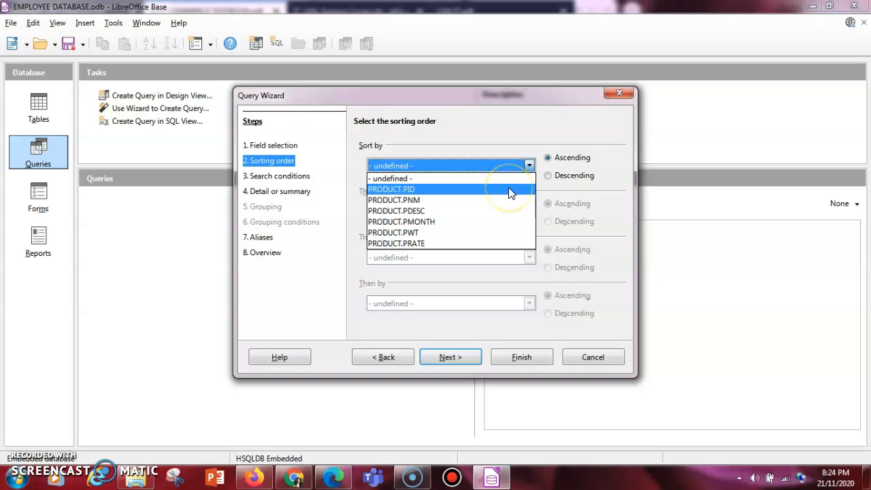
click(509, 188)
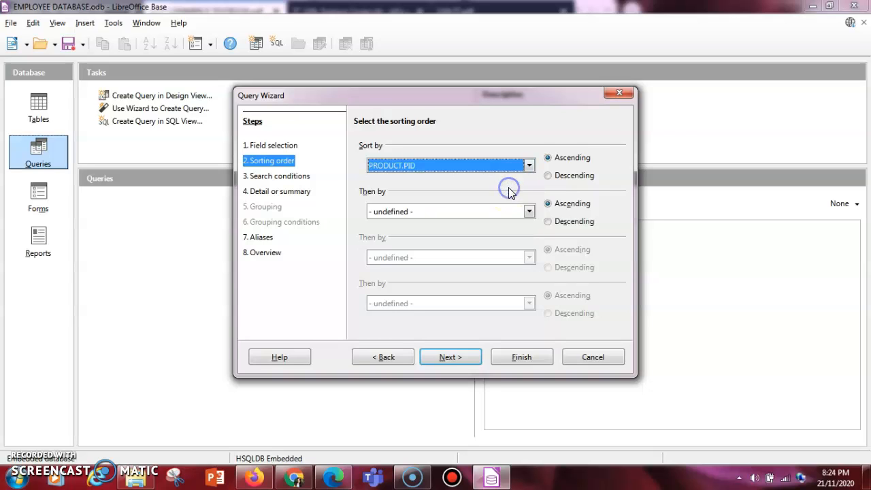
click(548, 176)
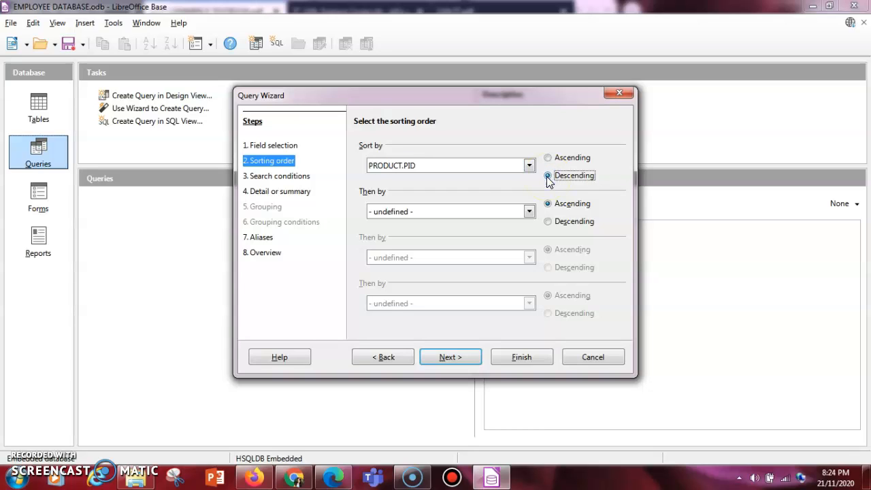
click(548, 158)
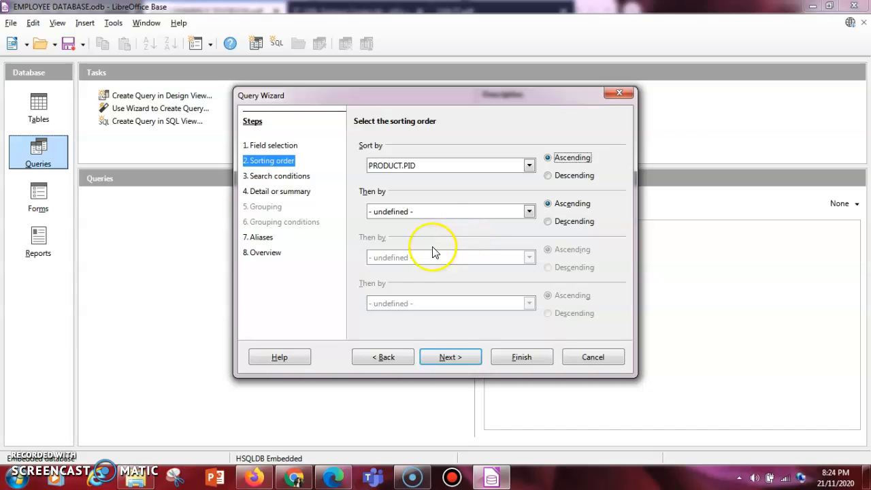
click(438, 360)
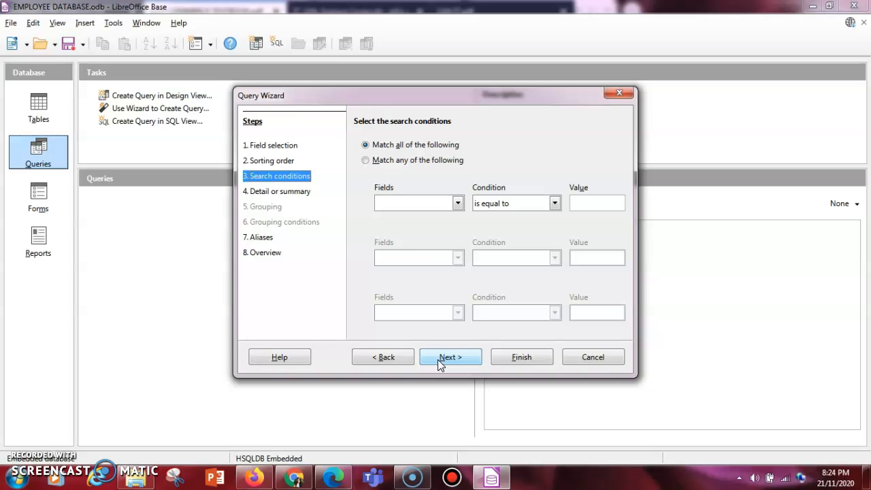
Define the first search condition as PRODUCT.PID is equal to 101, keeping the match-all option
click(294, 183)
click(457, 205)
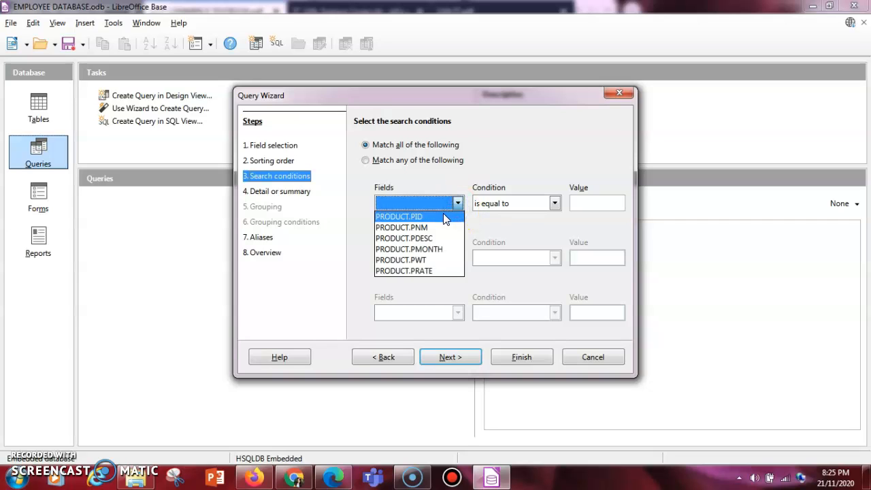
click(442, 216)
click(554, 204)
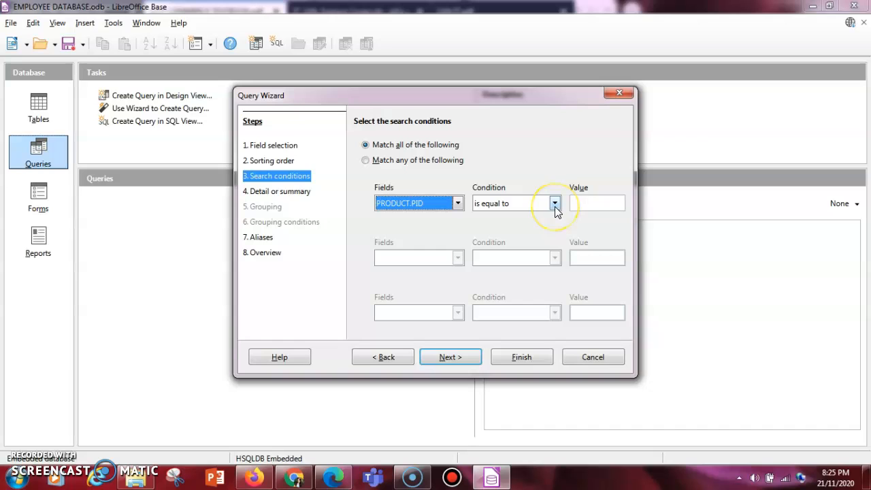
click(554, 206)
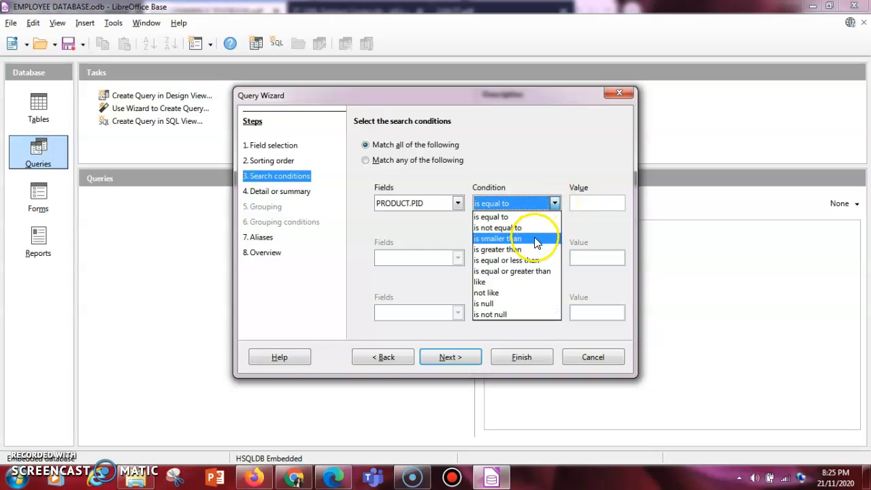
click(531, 218)
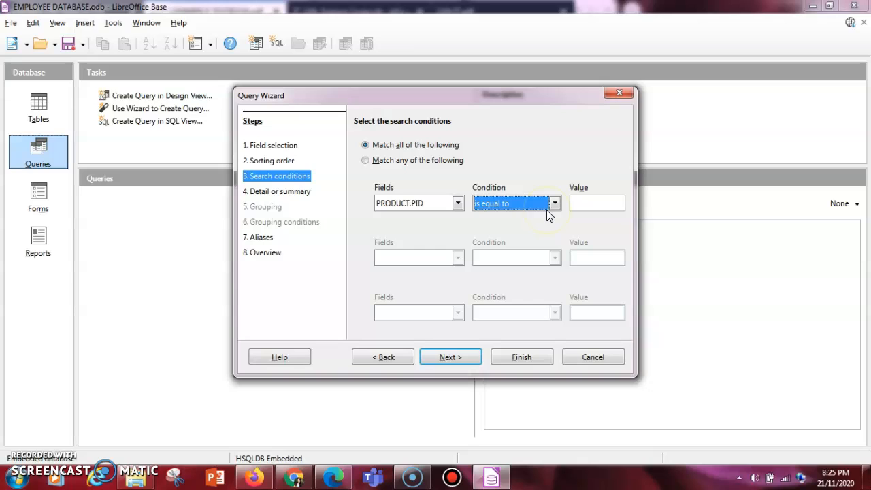
click(583, 202)
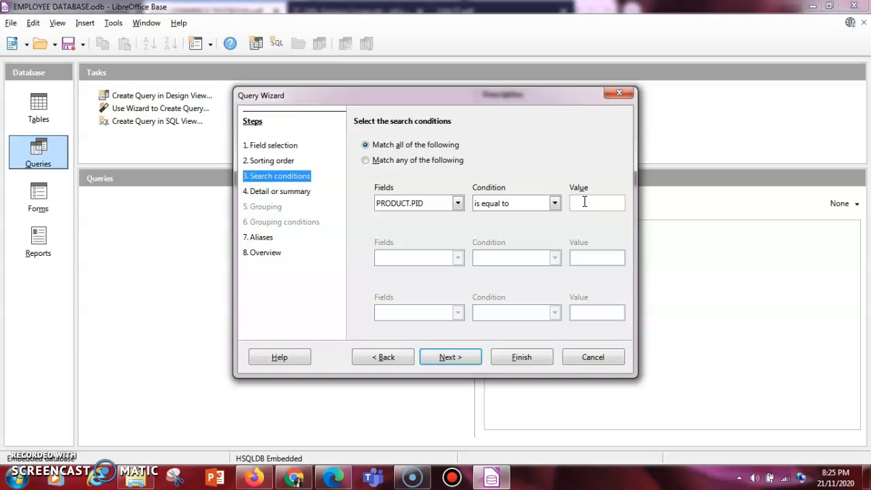
text(101)
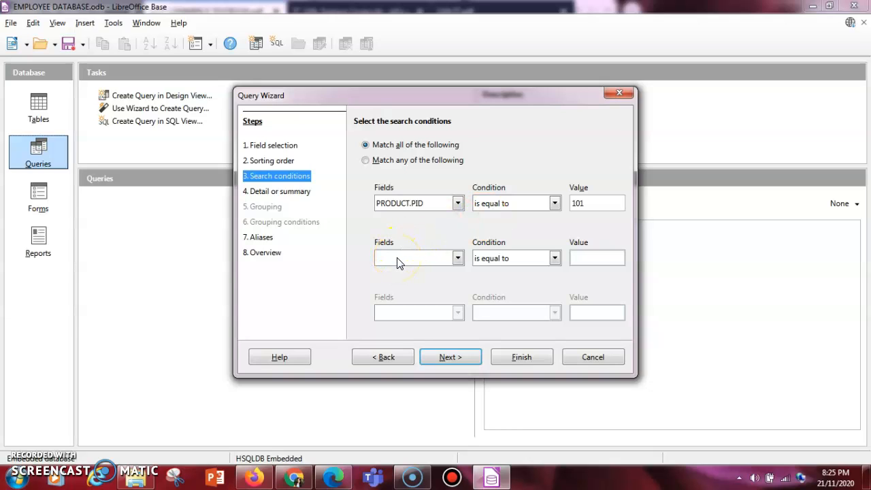
Add a second condition matching PRODUCT.PNM to a person's first name, and continue with the detailed query type to the aliases
click(457, 259)
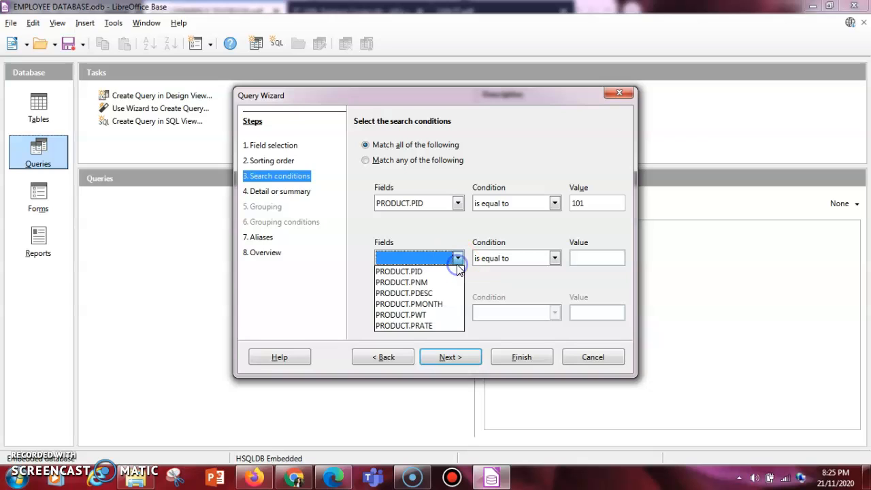
click(435, 281)
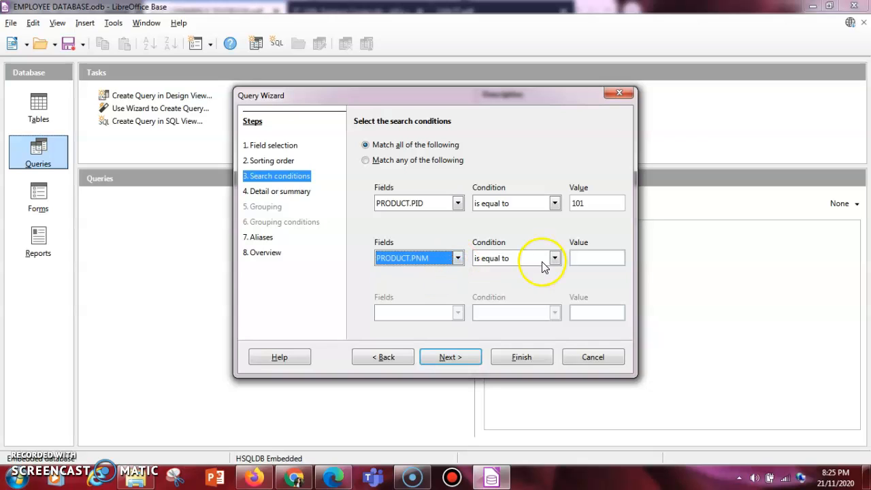
click(574, 258)
text(RAHUL)
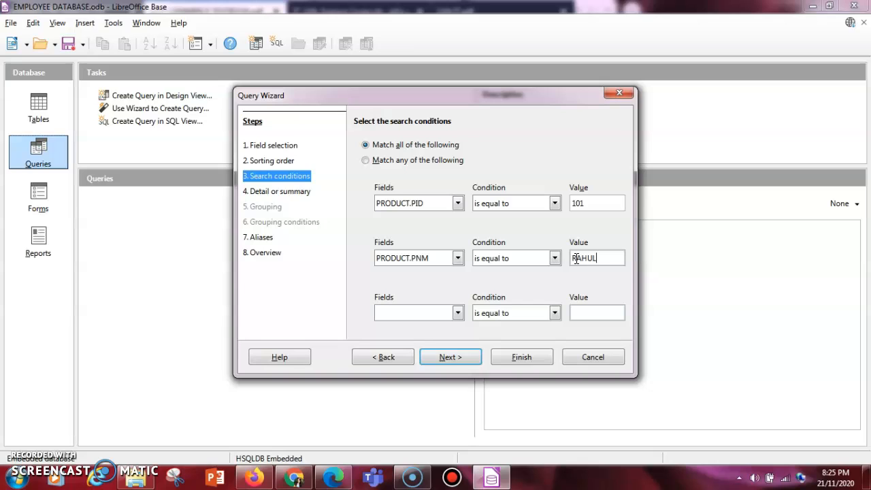
click(452, 357)
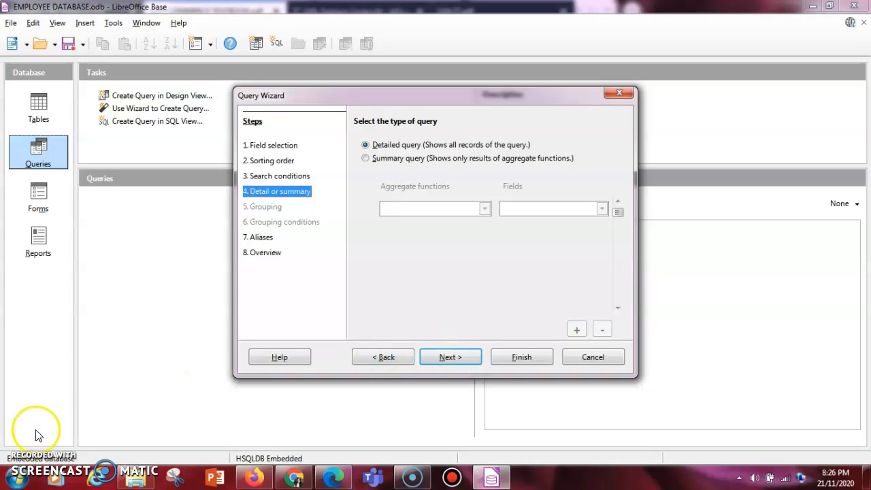
click(21, 460)
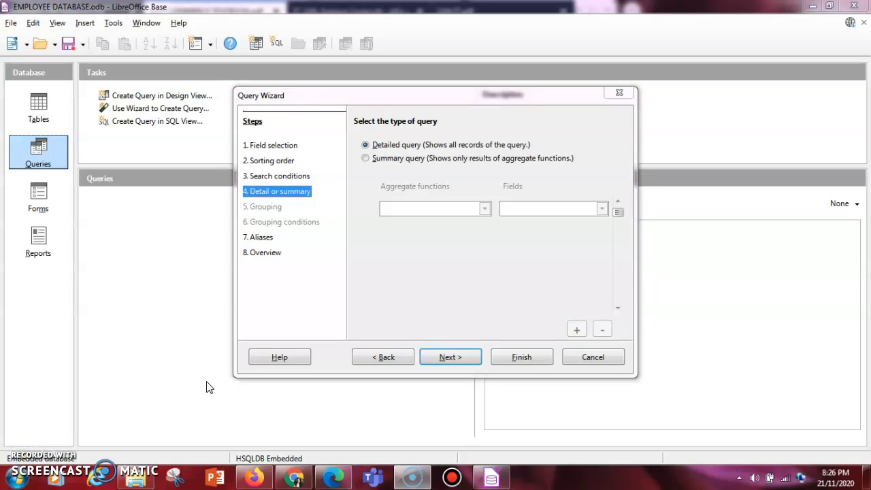
click(440, 358)
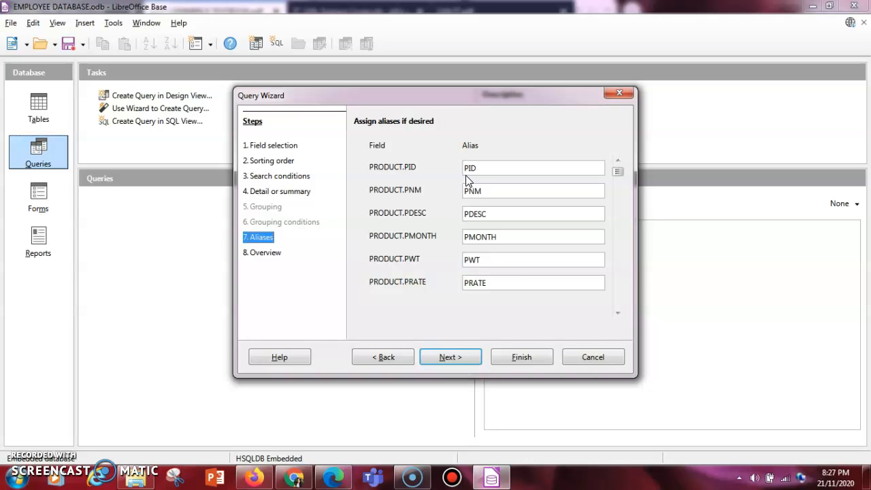
Give PRODUCT.PID the alias PRODUCTID and finish the query as Query_PRODUCT with its results displayed
click(495, 168)
key(BackSpace)
key(BackSpace)
text(RODUCTID)
click(448, 357)
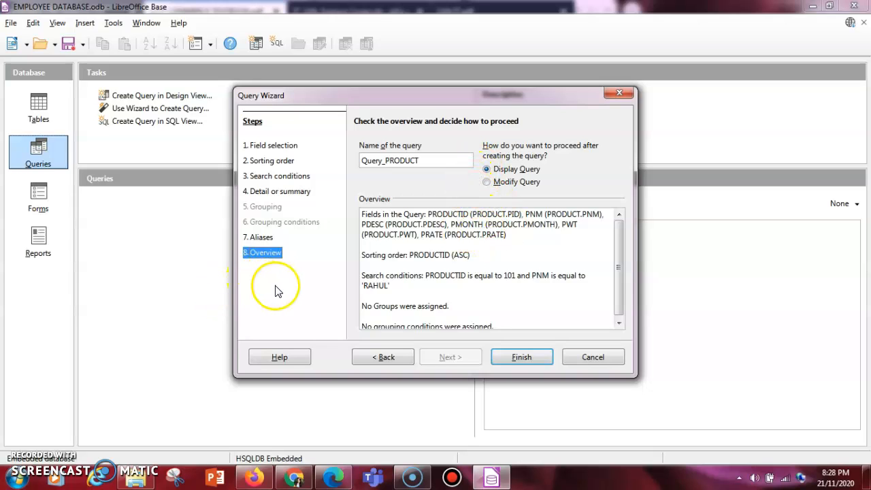
click(514, 359)
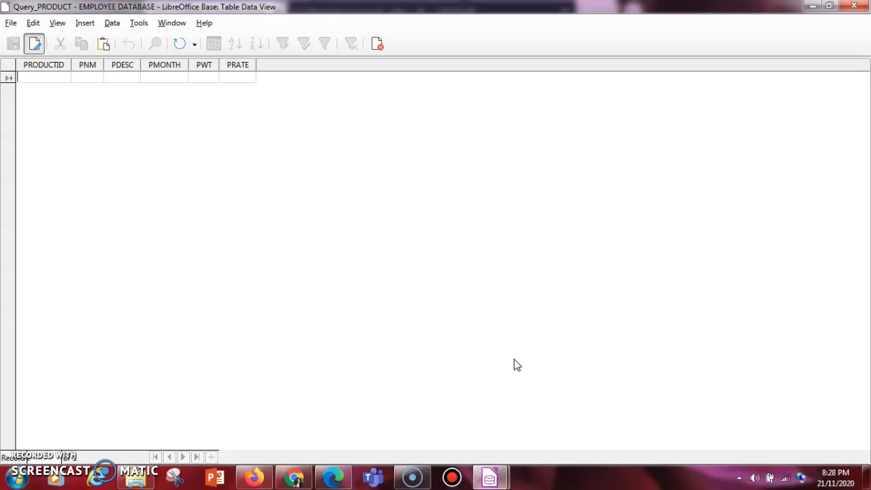
Open the PRODUCT table's data and compare its records with the output of Query_PRODUCT
click(25, 457)
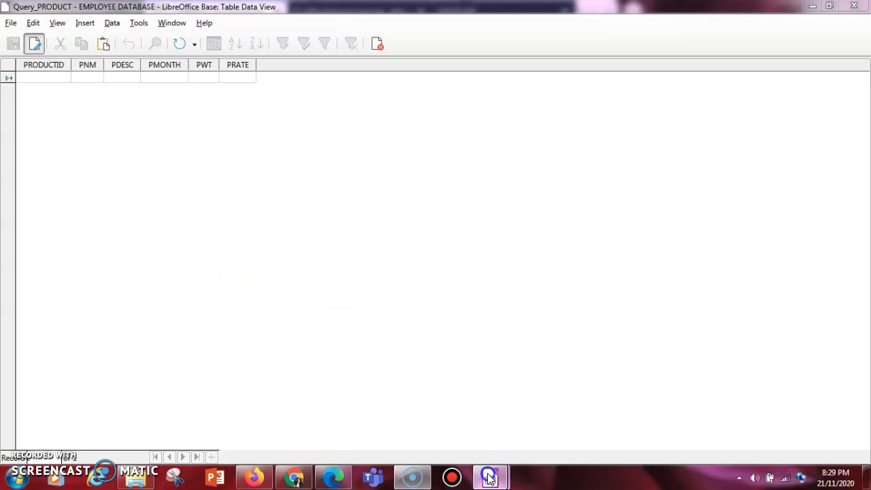
mouse_move(489, 478)
click(443, 435)
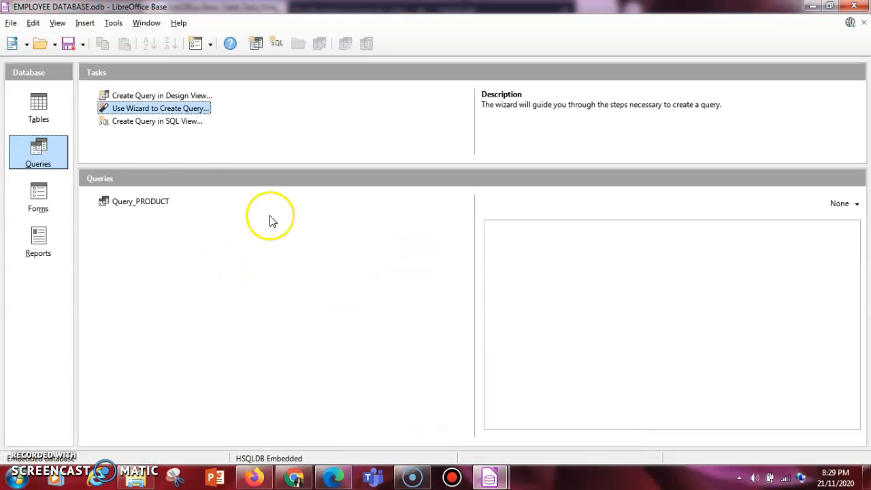
click(30, 100)
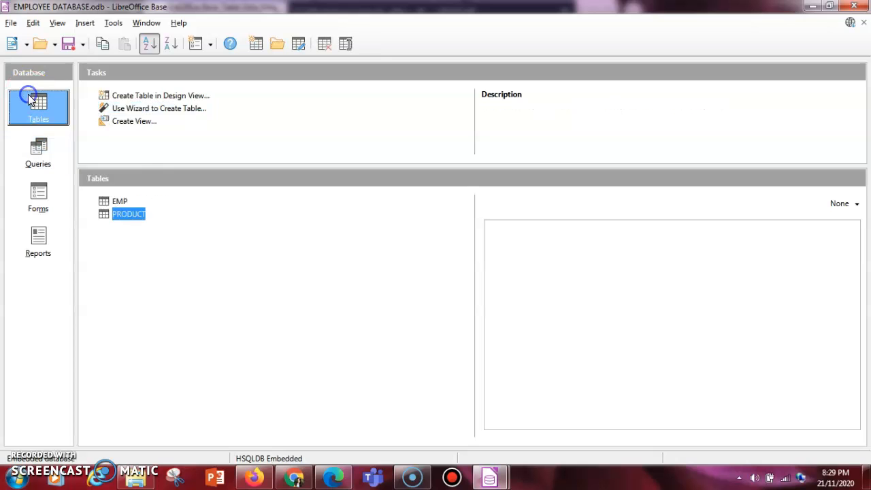
double_click(125, 216)
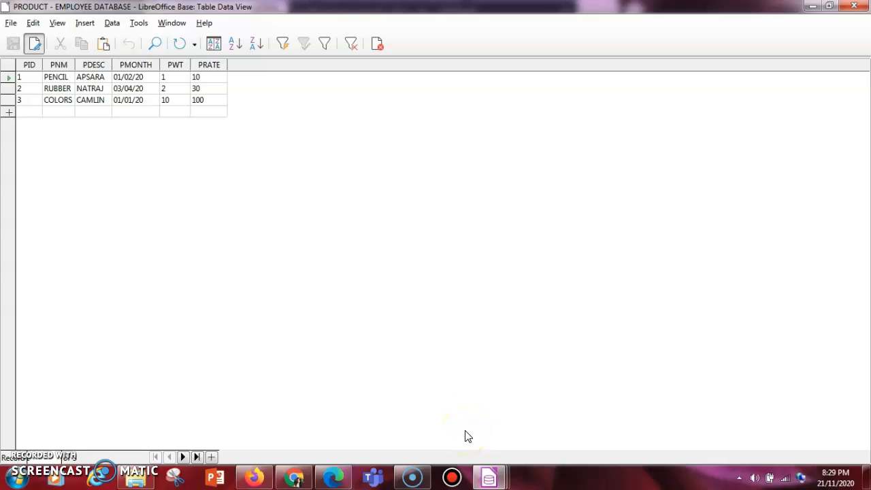
click(476, 481)
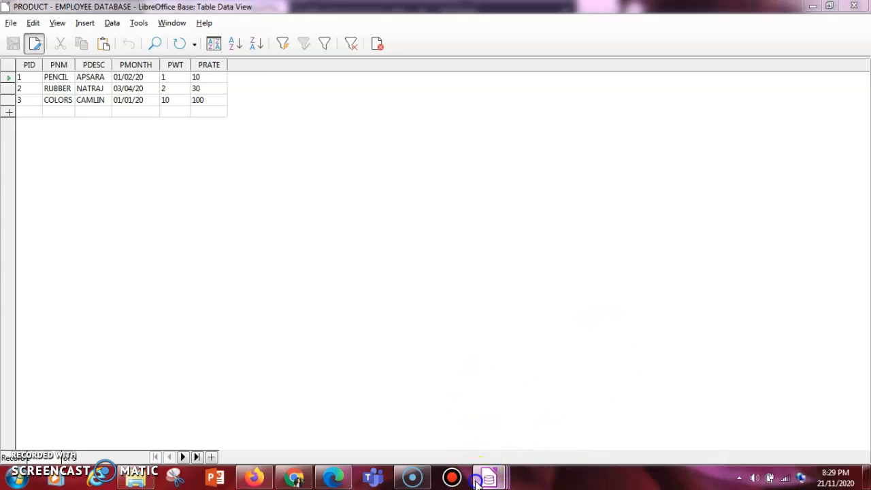
mouse_move(439, 427)
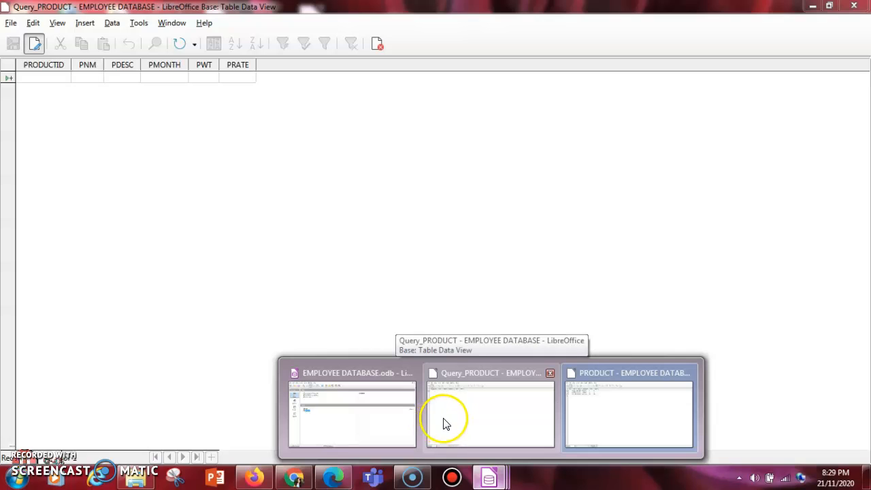
click(453, 394)
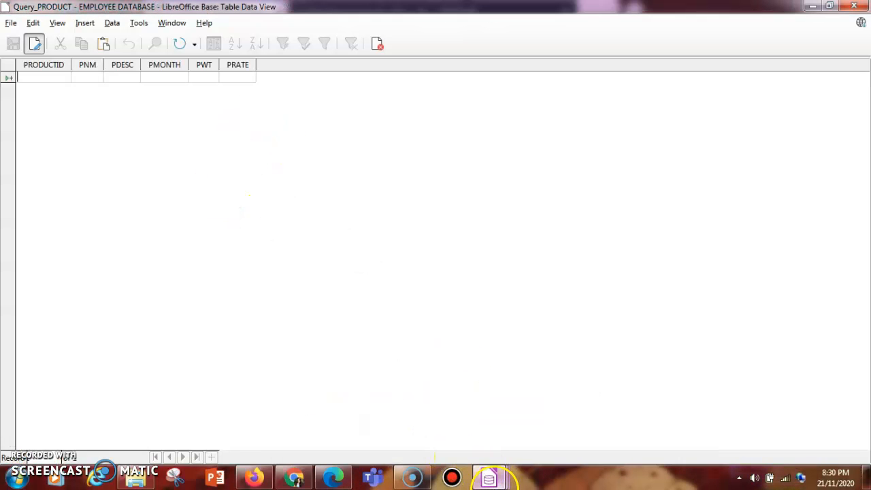
Create another query with the wizard from Query_PRODUCT using only the PRODUCTID field, and return to the database's query list
click(488, 478)
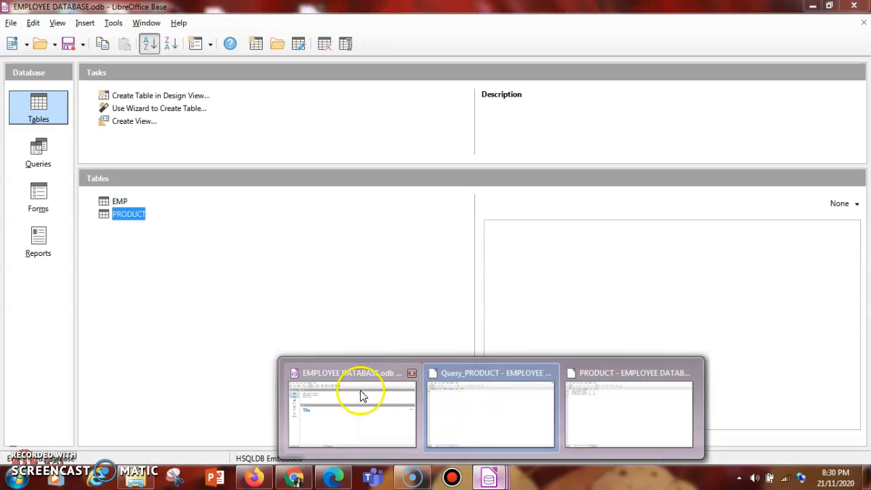
click(361, 396)
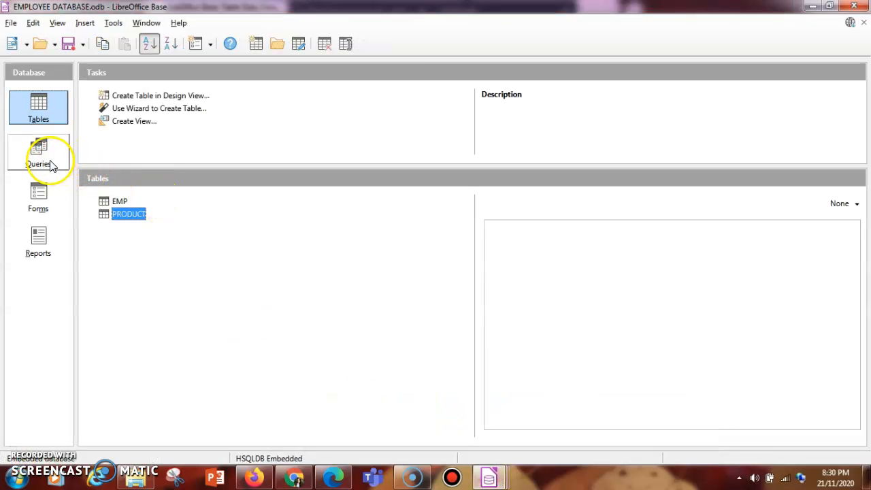
click(51, 164)
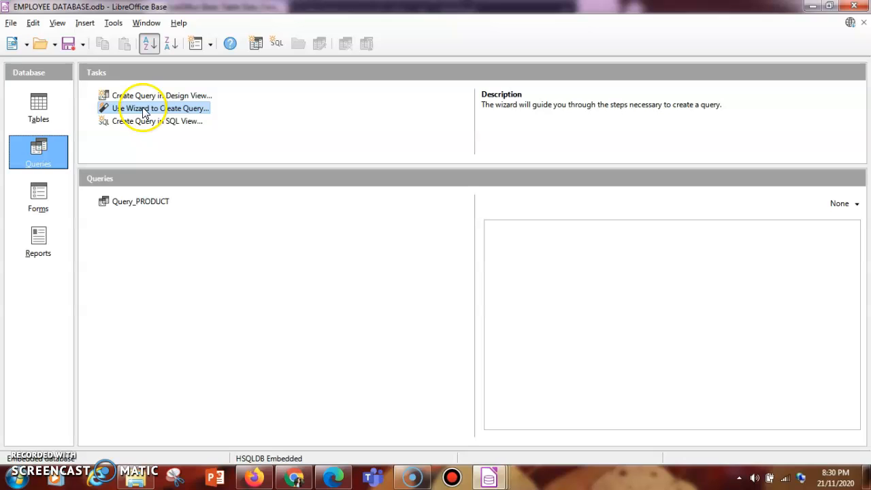
click(143, 110)
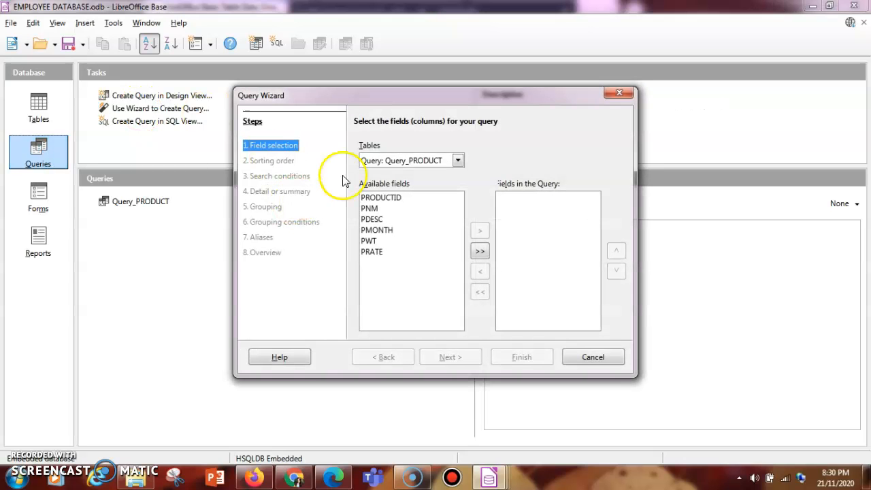
click(391, 199)
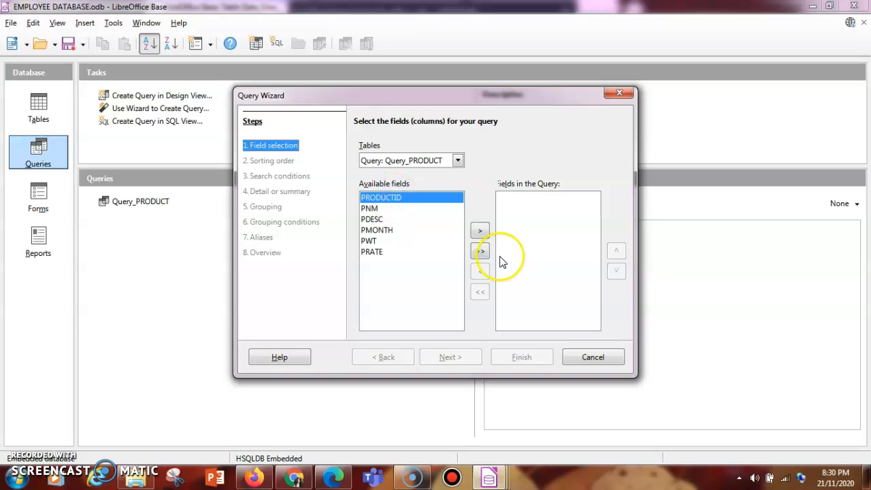
click(480, 231)
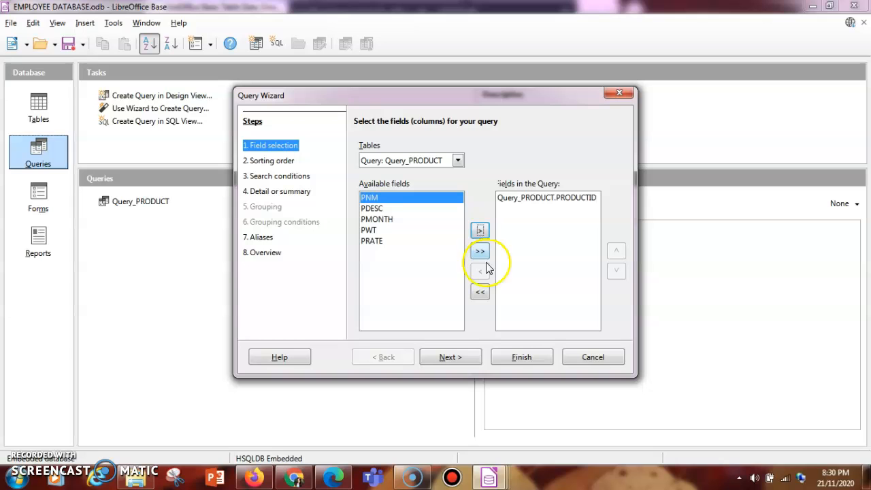
click(504, 361)
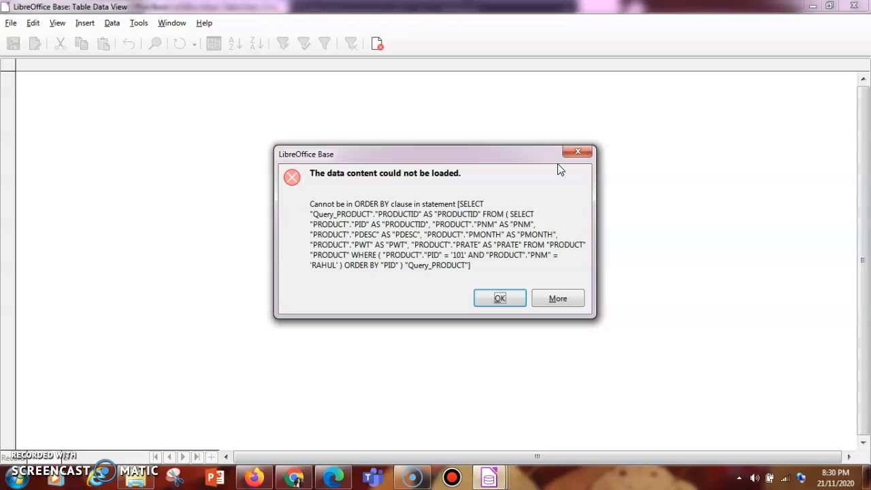
click(498, 299)
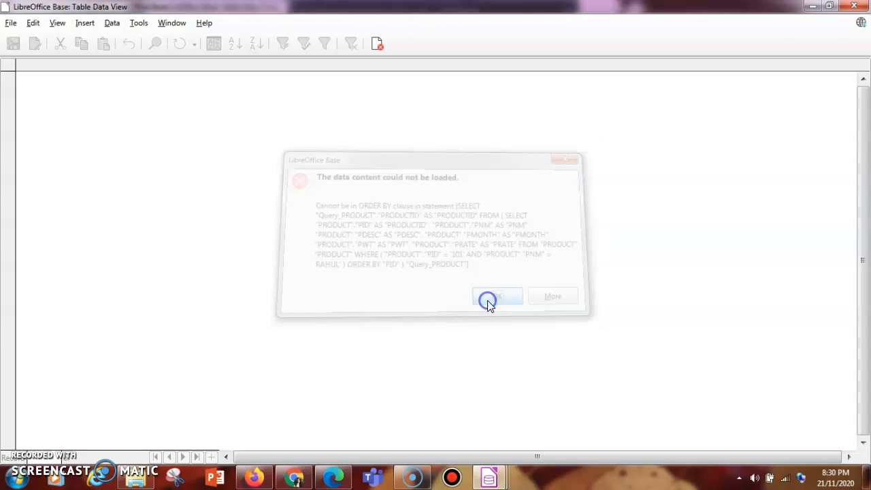
click(811, 8)
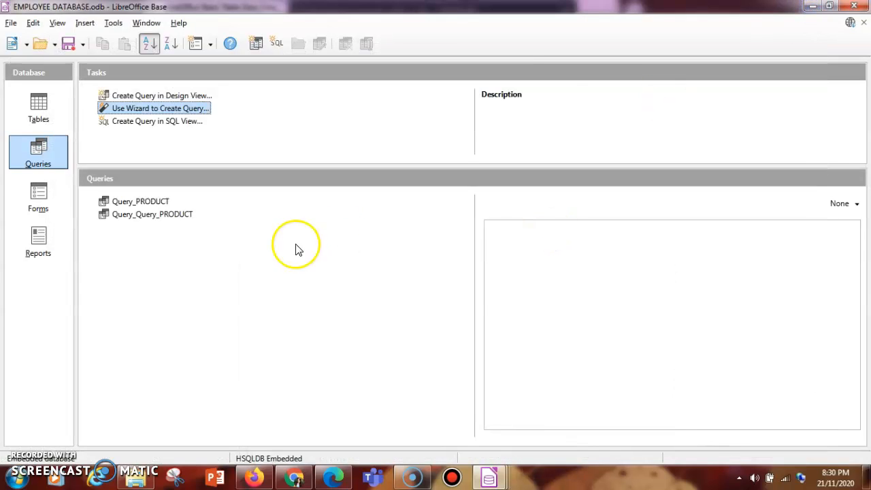
click(101, 135)
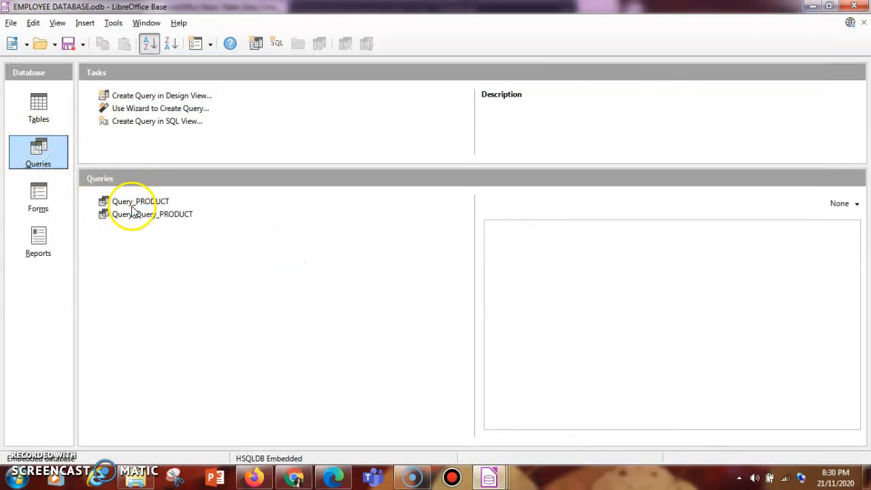
click(133, 108)
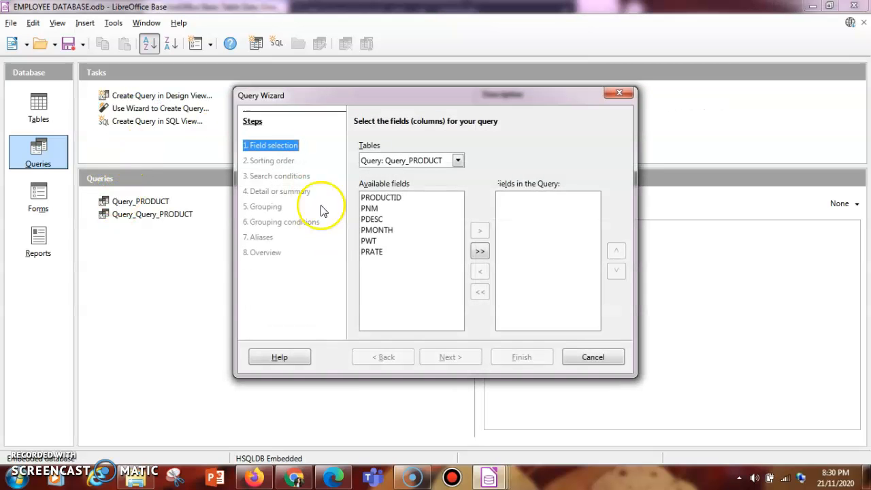
click(457, 161)
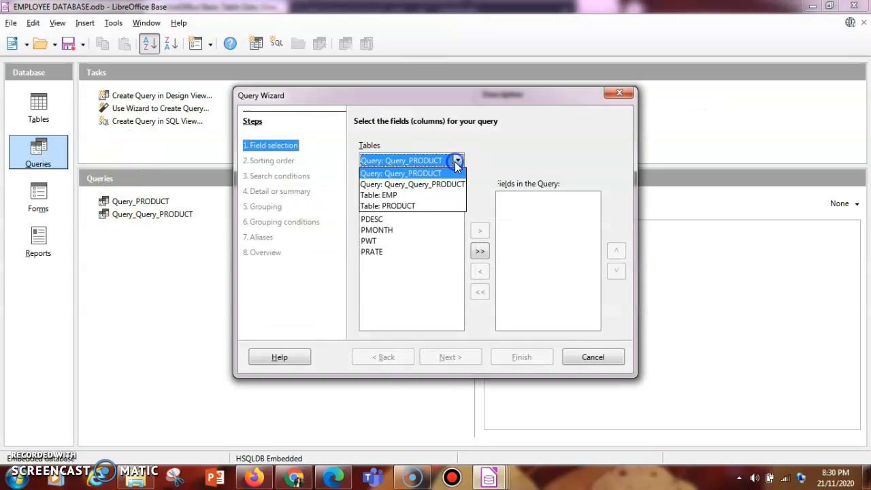
click(406, 193)
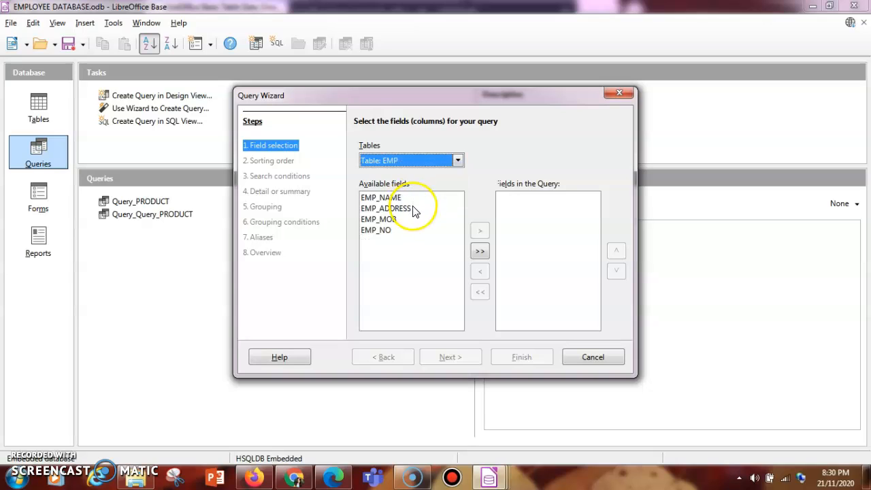
click(480, 253)
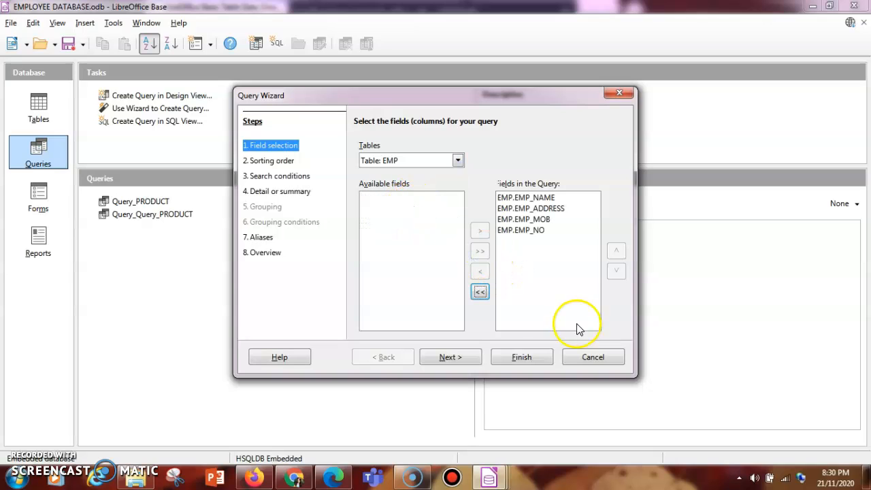
click(457, 358)
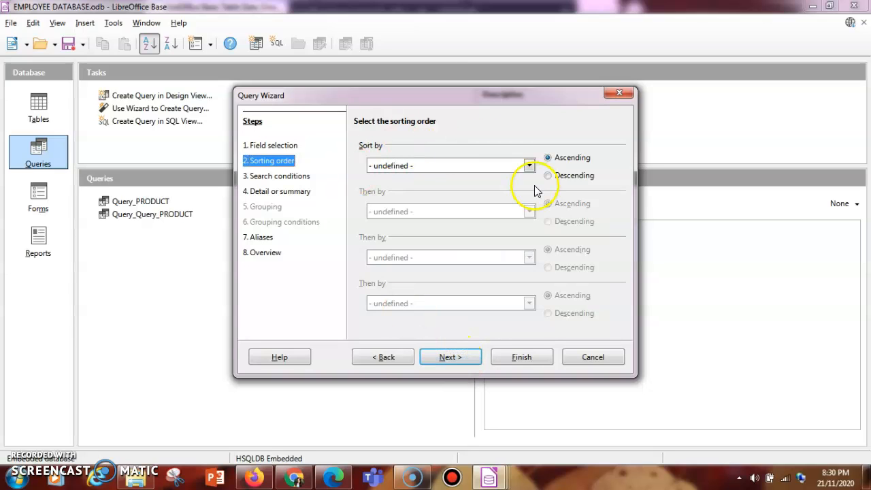
click(529, 166)
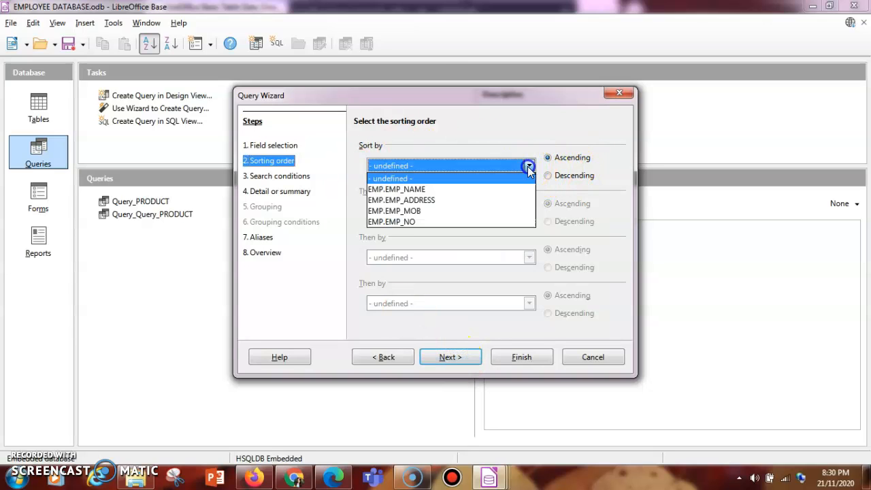
click(460, 221)
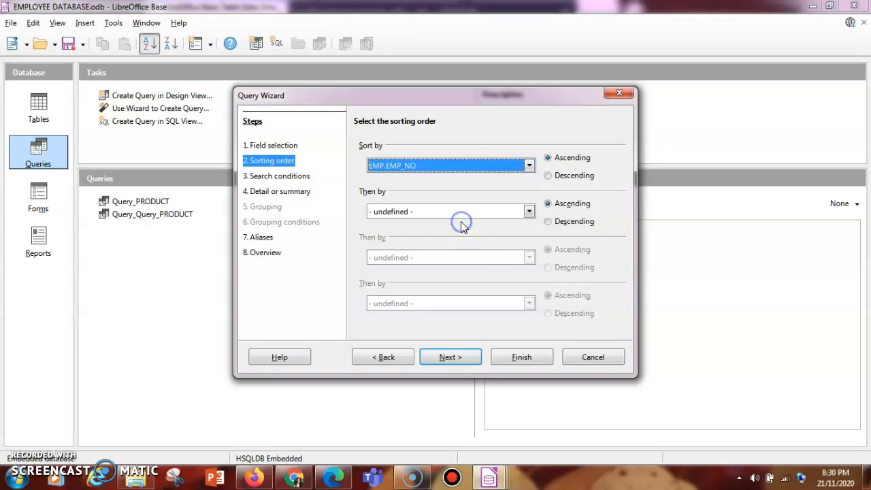
click(461, 357)
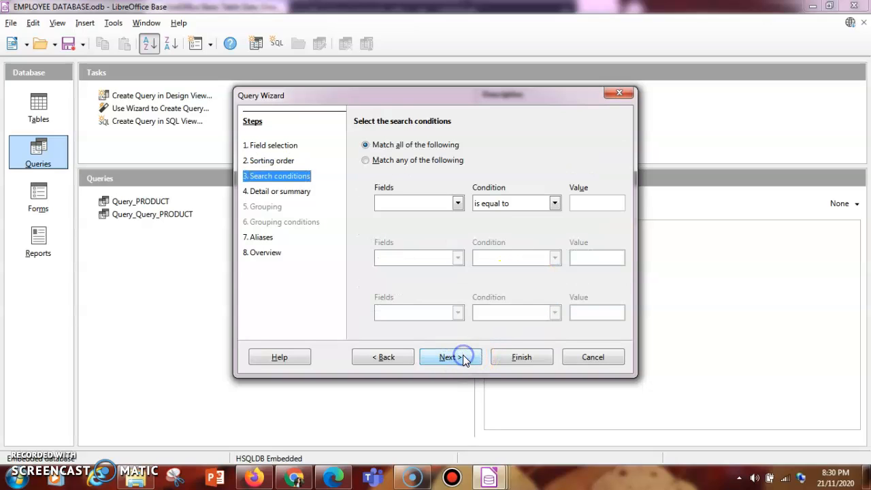
click(457, 204)
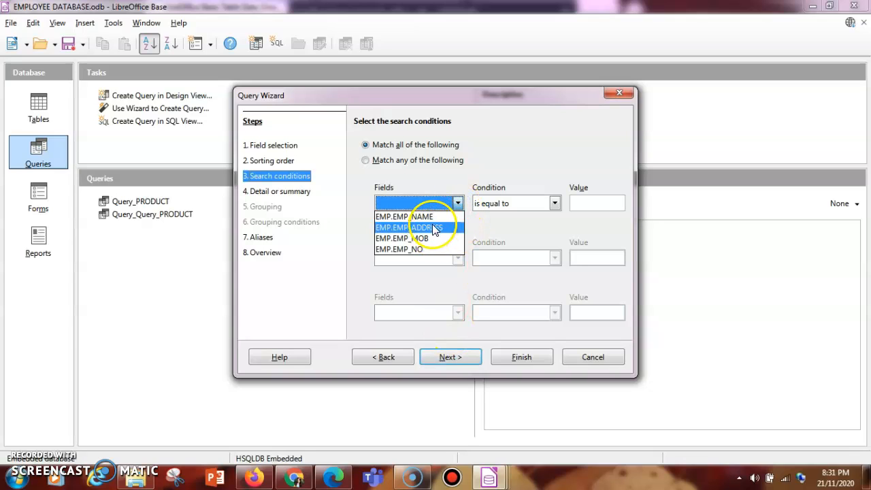
click(435, 217)
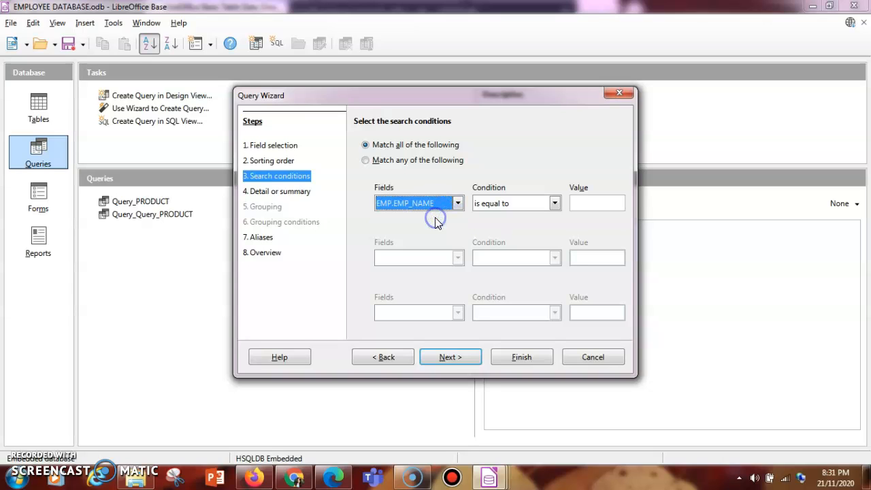
Close the open data windows of the PRODUCT table and Query_PRODUCT
click(488, 478)
click(542, 401)
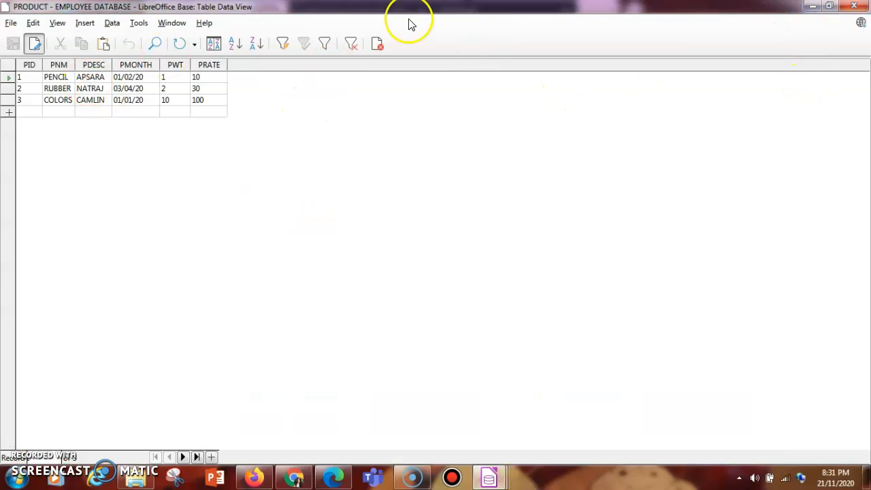
click(12, 26)
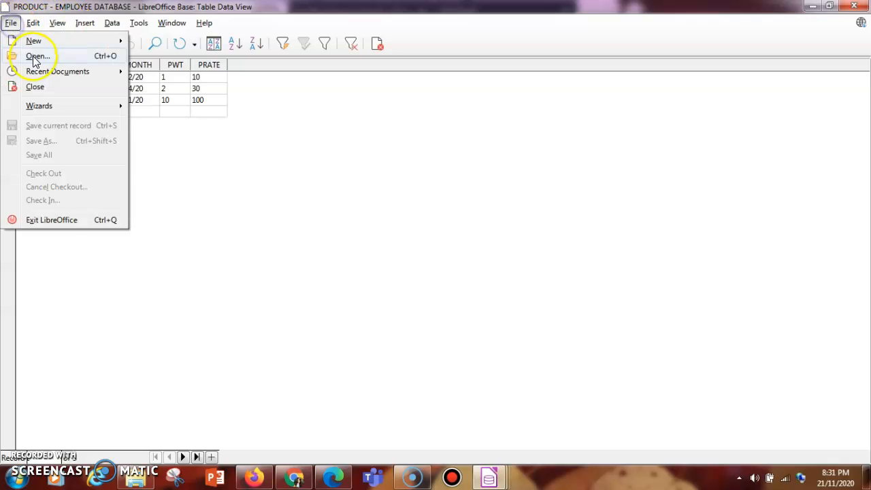
click(34, 89)
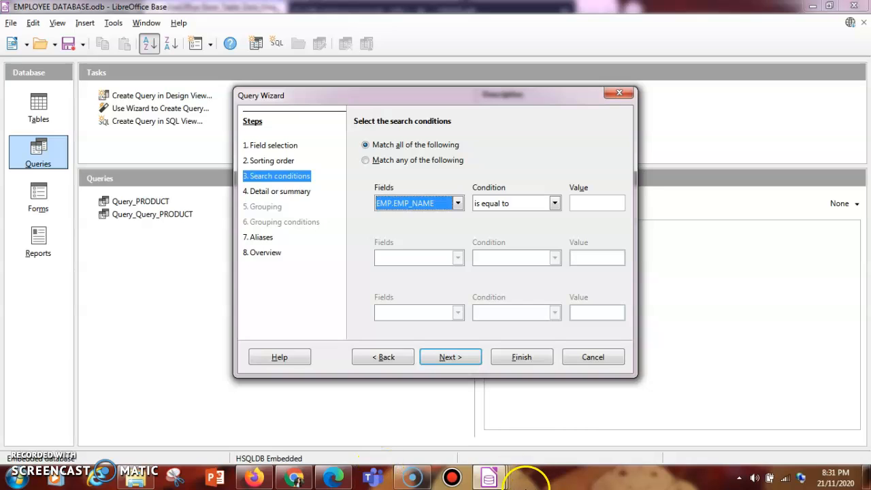
mouse_move(489, 478)
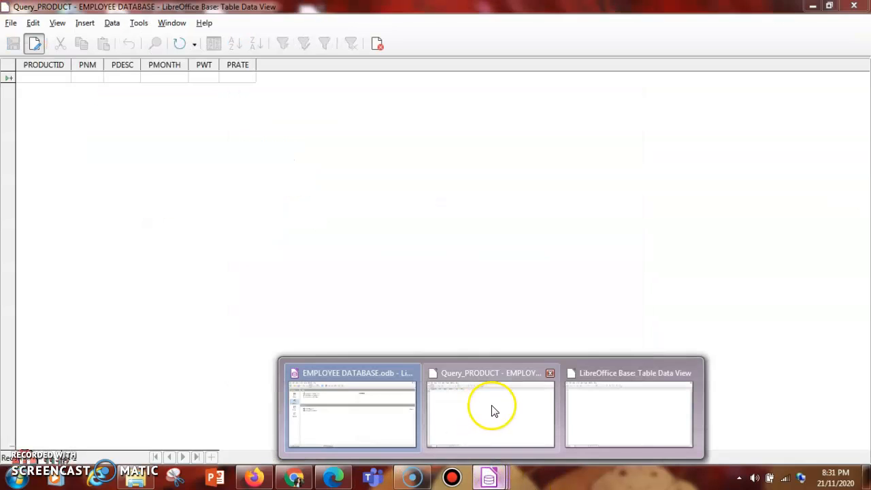
click(493, 409)
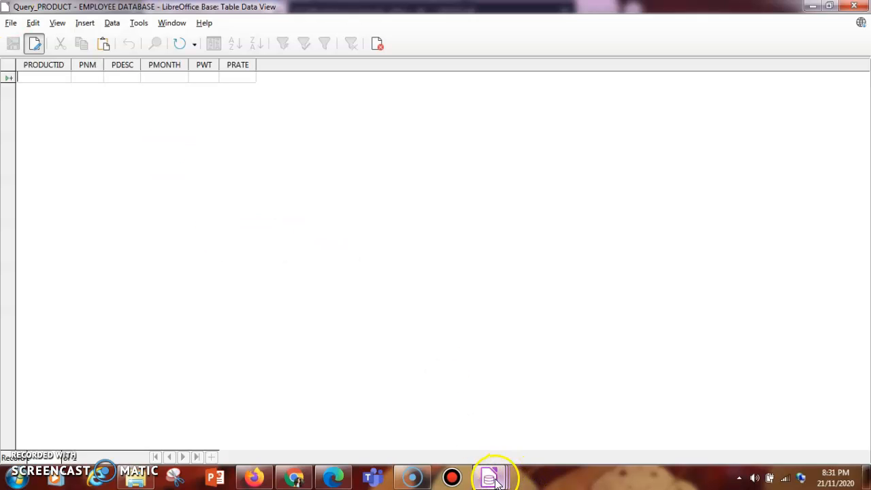
mouse_move(494, 479)
click(320, 429)
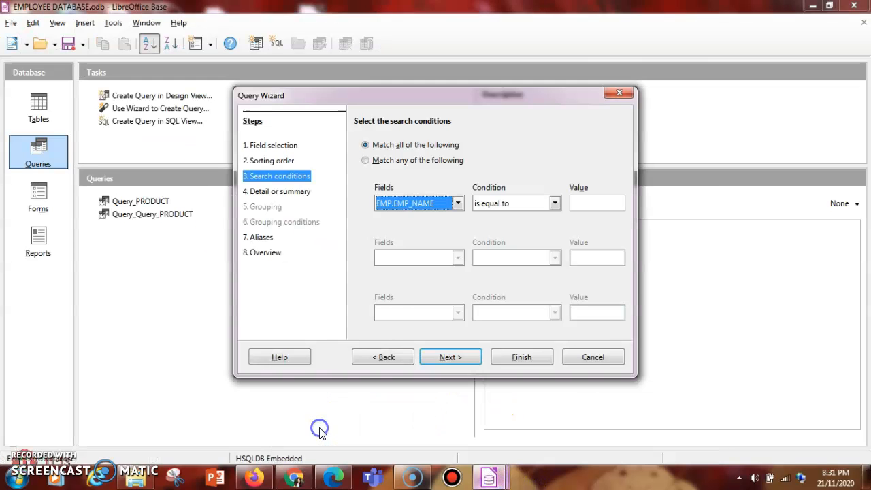
click(42, 114)
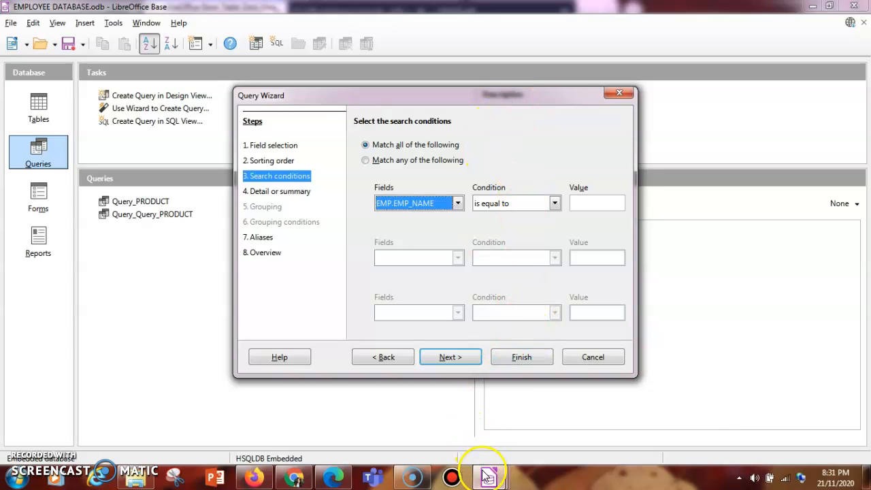
mouse_move(484, 475)
click(508, 436)
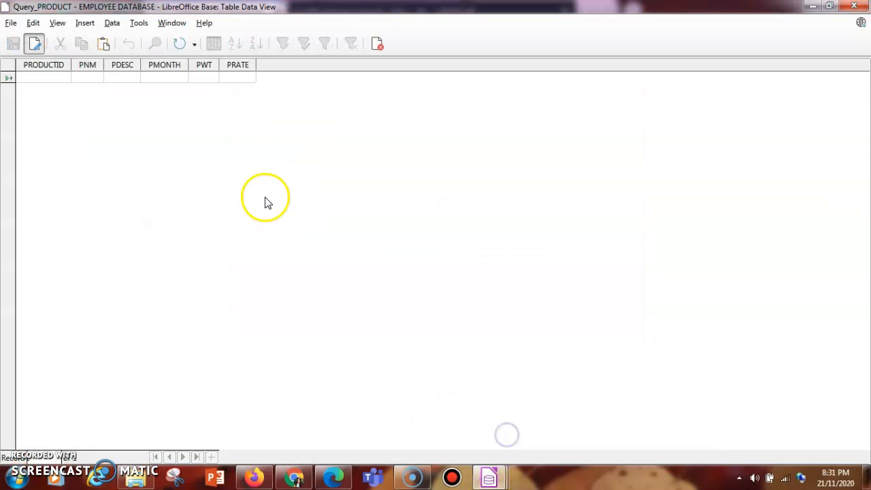
click(11, 23)
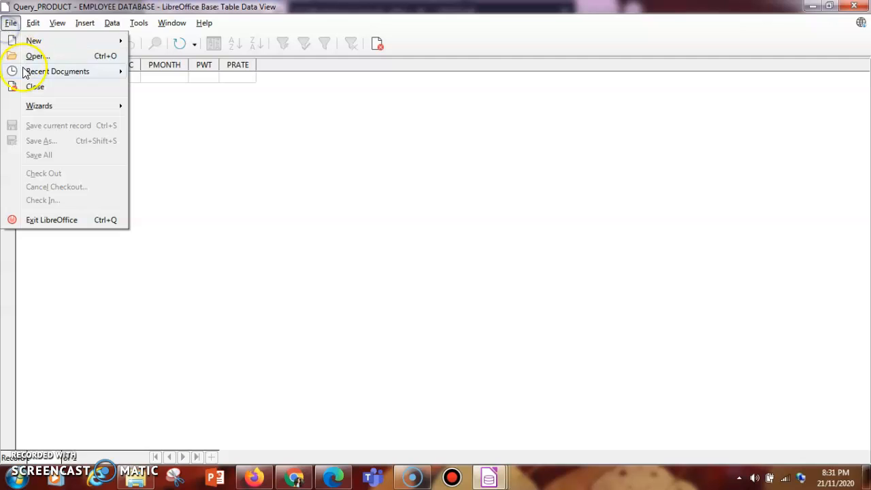
click(27, 89)
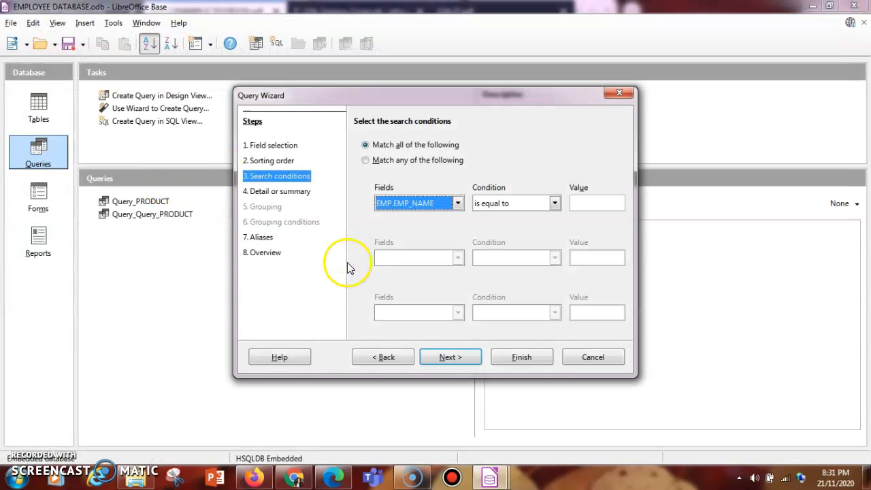
Cancel the unfinished EMP query, open the EMP table's data to review its records, and return to the database window
click(614, 93)
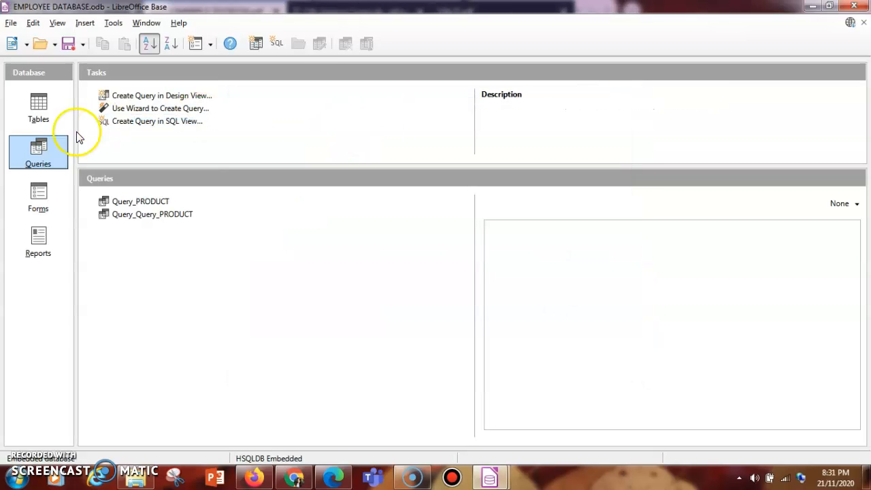
click(43, 104)
double_click(121, 198)
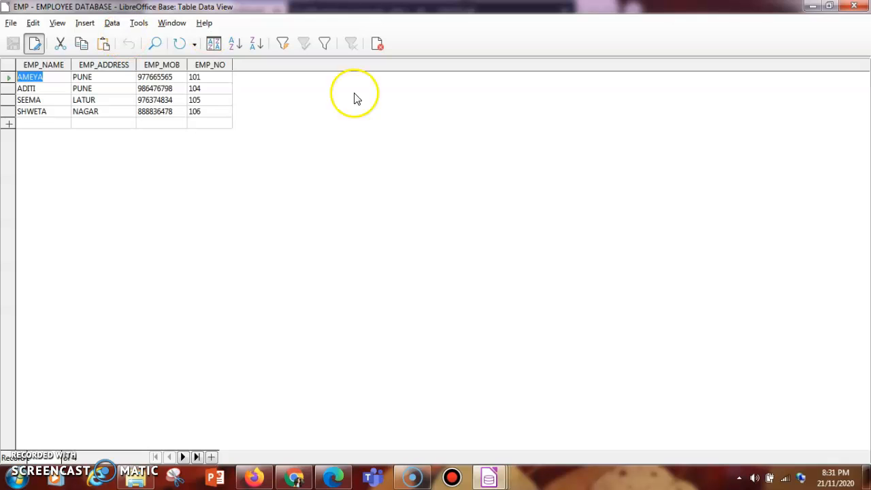
click(487, 477)
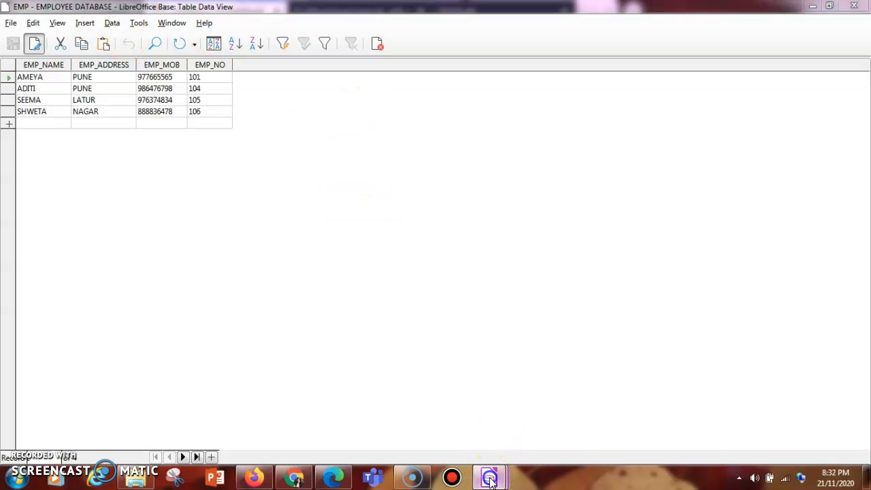
click(375, 401)
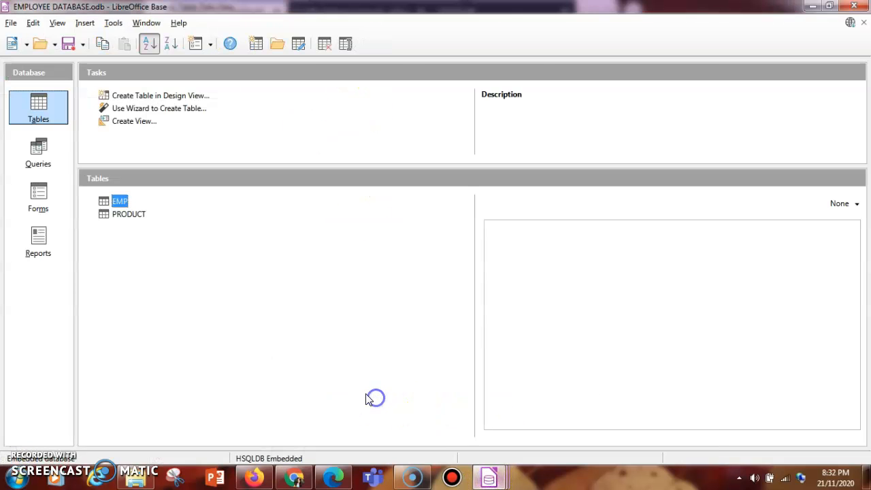
Start a new wizard query with all fields of Query_PRODUCT, leaving the sorting order undefined
click(39, 150)
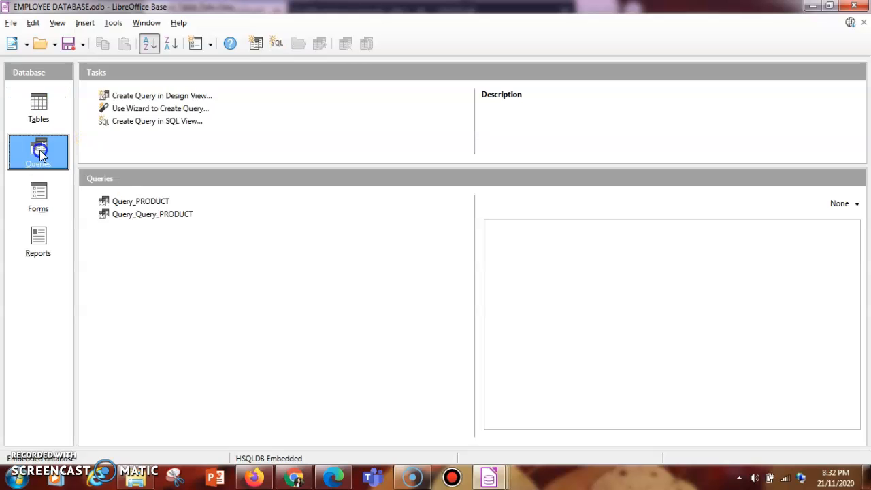
click(148, 110)
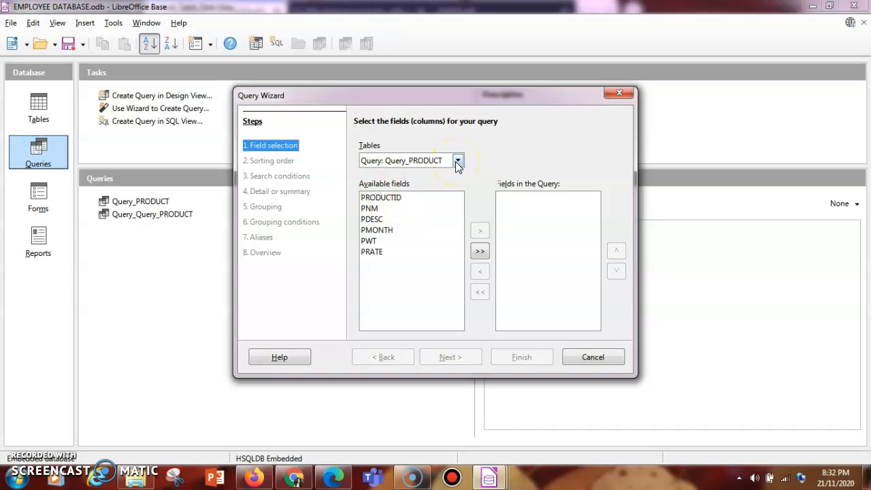
click(480, 251)
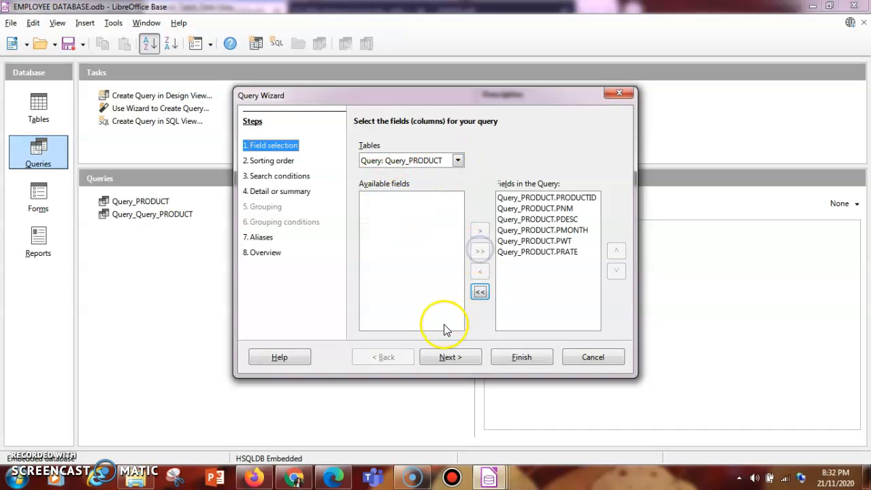
click(446, 358)
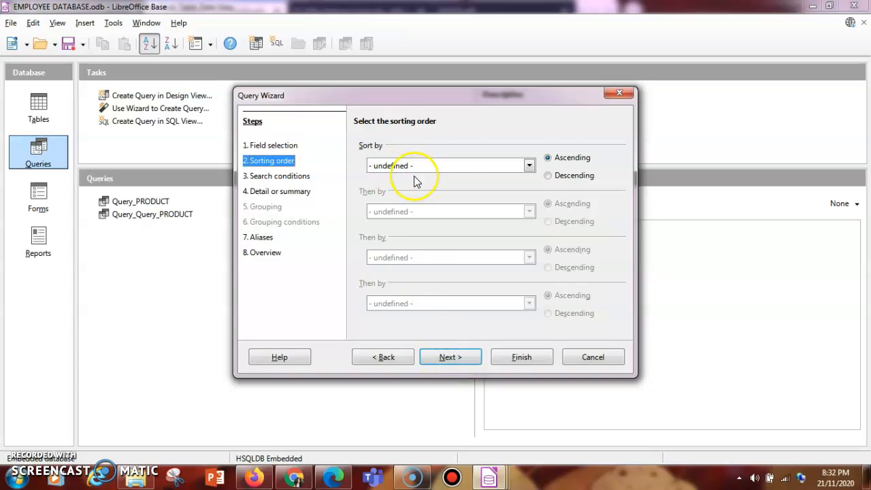
click(448, 357)
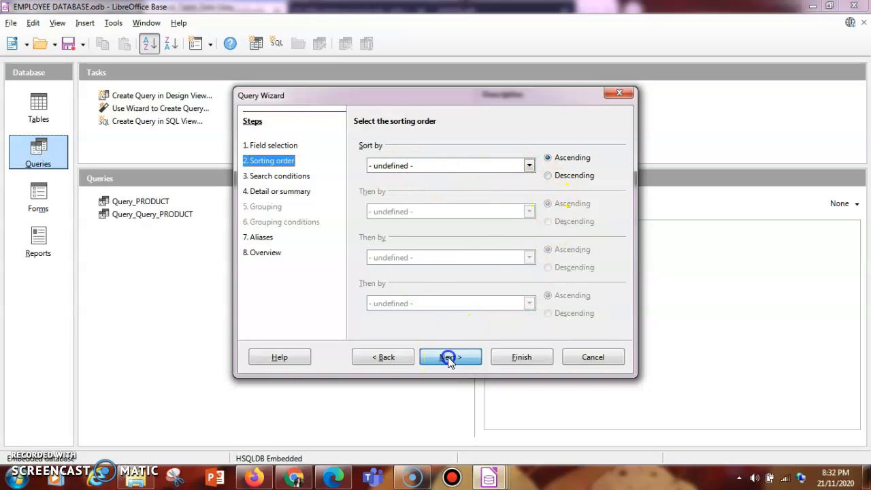
Add the search condition that Query_PRODUCT.PRODUCTID is equal to 101
click(457, 204)
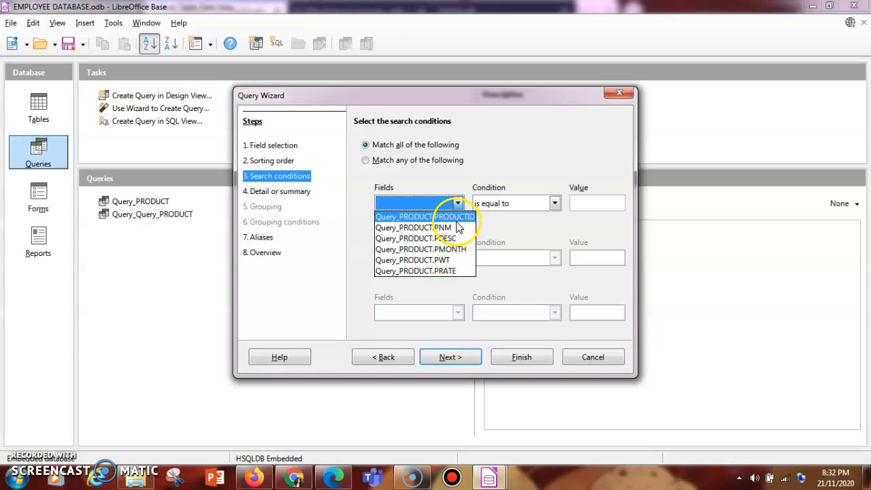
click(456, 218)
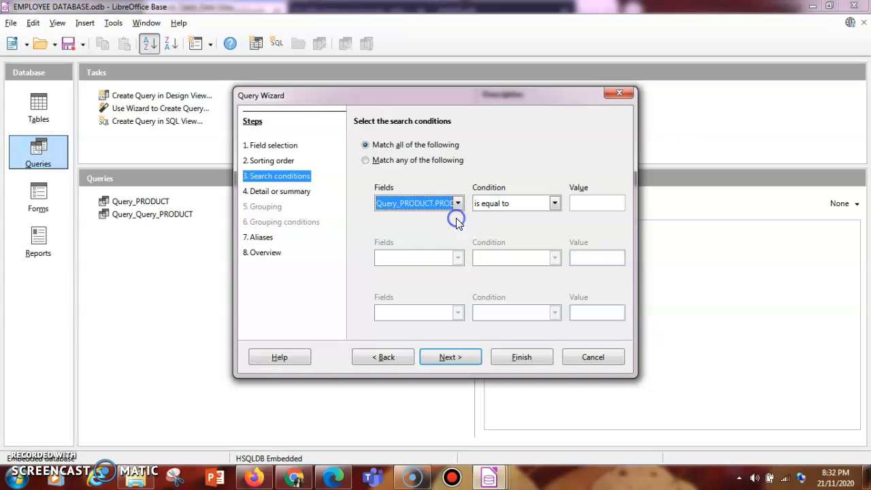
click(578, 204)
text(101)
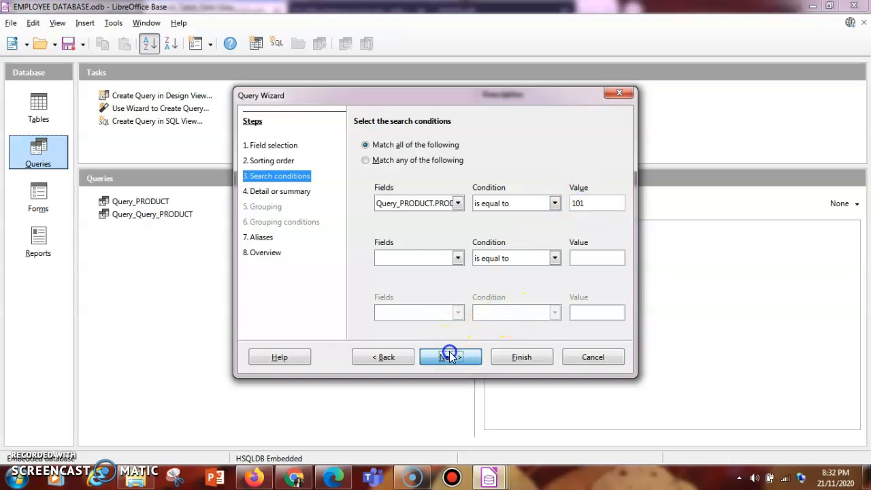
click(449, 356)
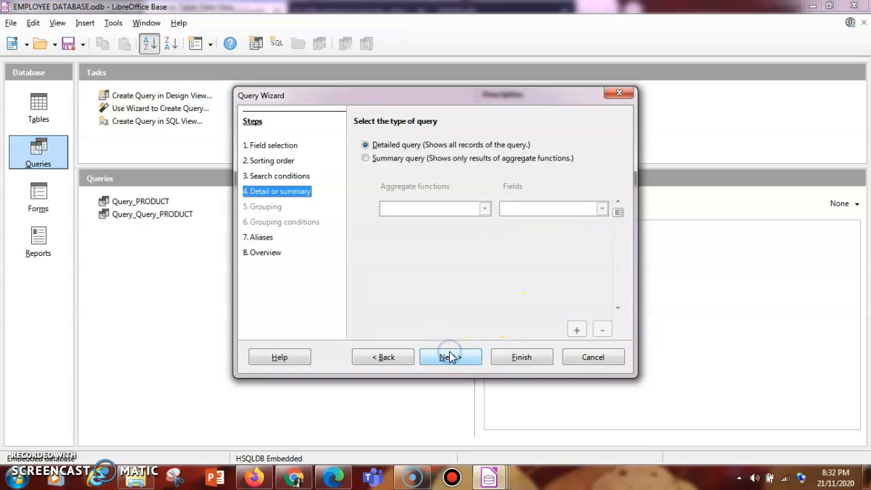
Finish the query as a detailed query with the default aliases, and close its data window
click(449, 355)
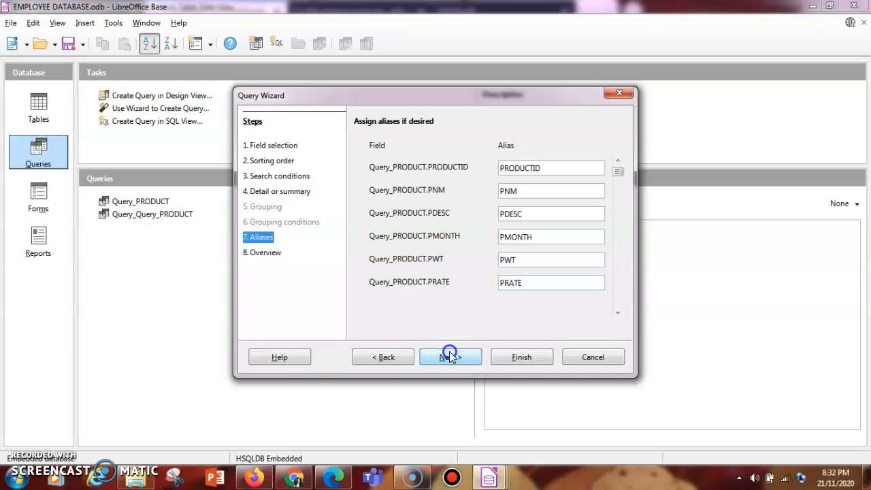
click(449, 357)
click(521, 357)
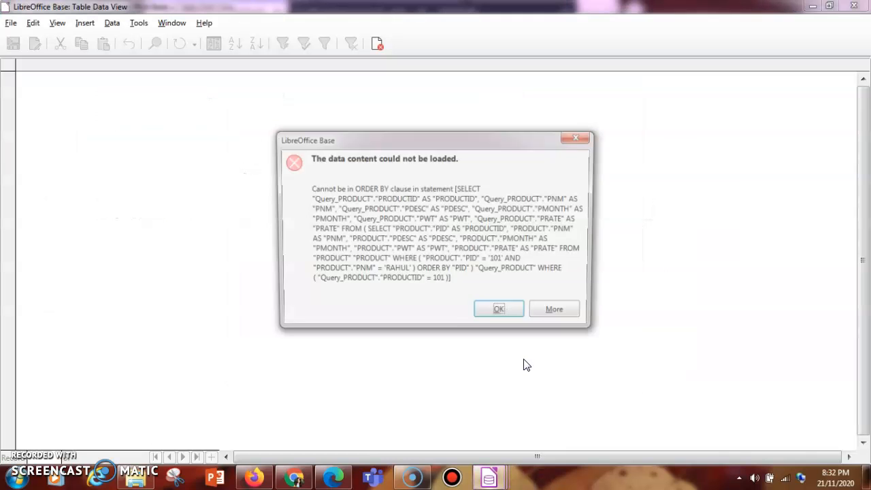
click(502, 313)
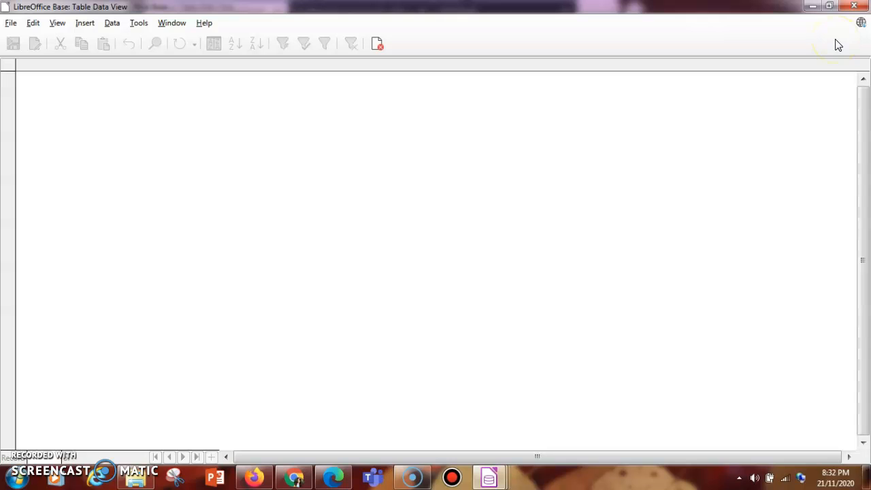
click(849, 8)
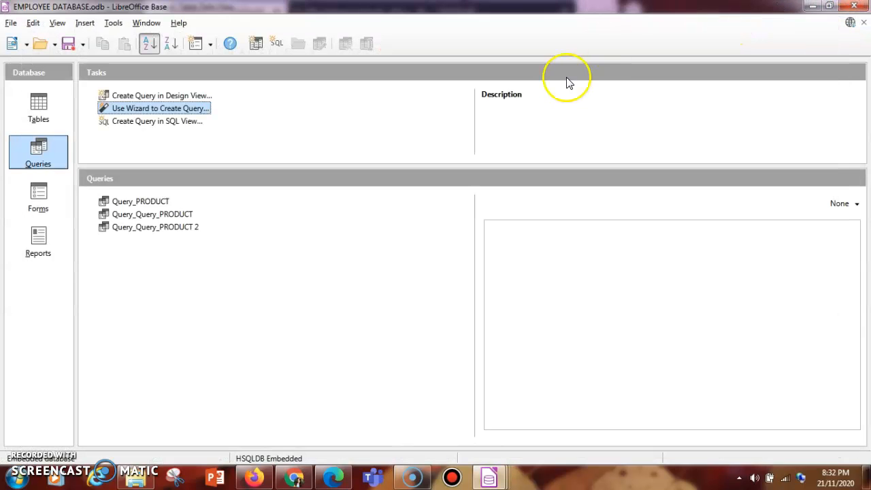